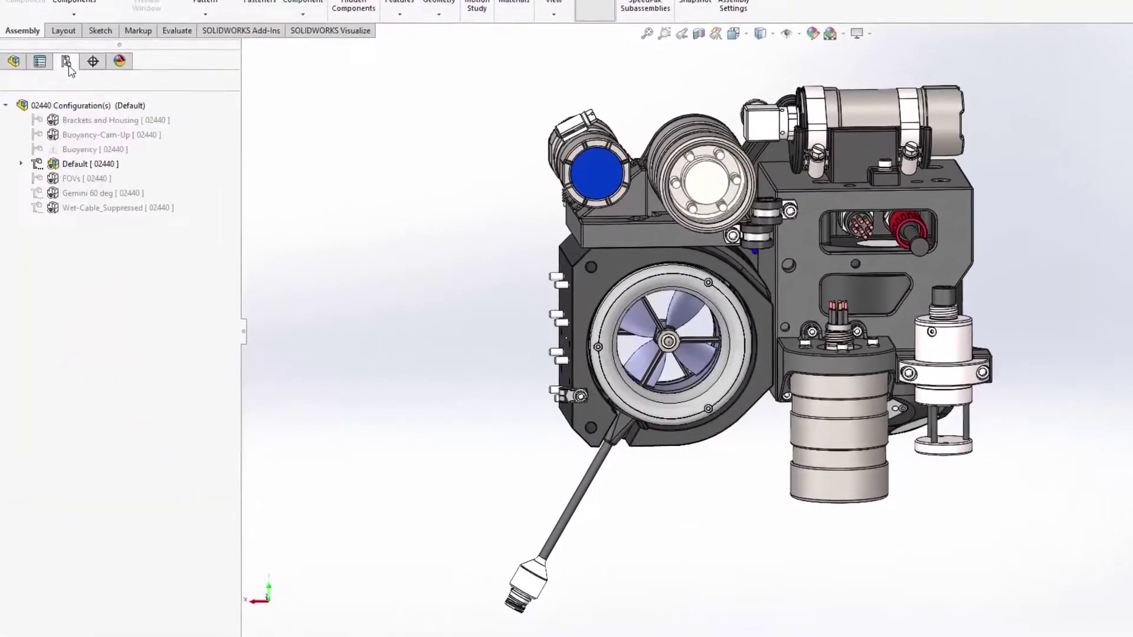
Activate the Brackets and Housing configuration and send the assembly to Visualize with Export Simple.
left_click(91, 225)
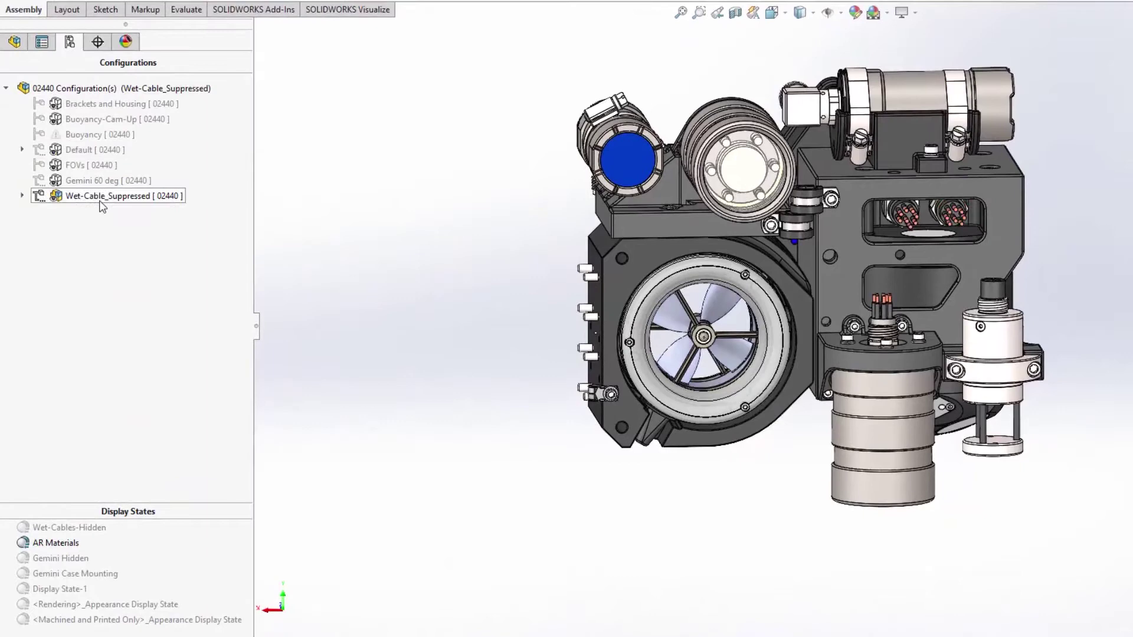
double_click(88, 106)
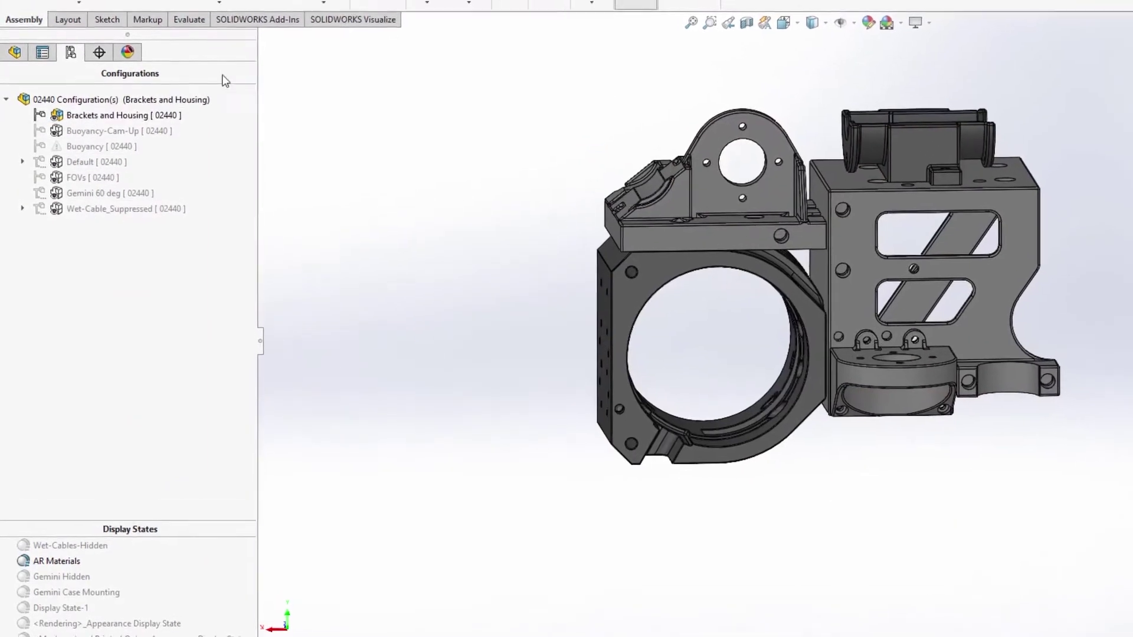
left_click(347, 10)
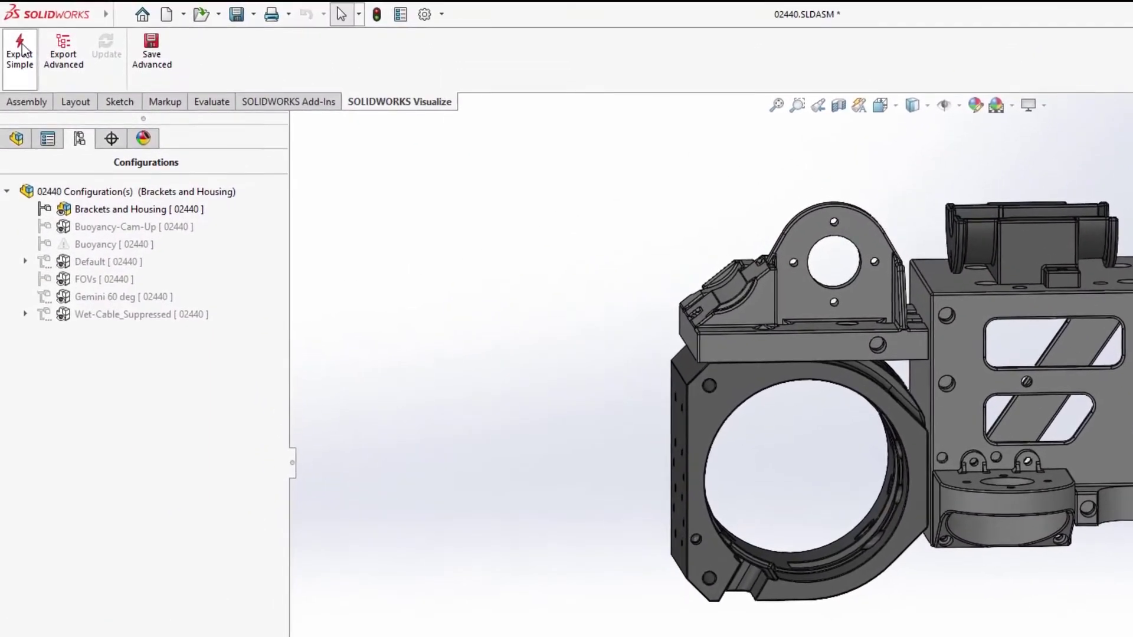
left_click(22, 48)
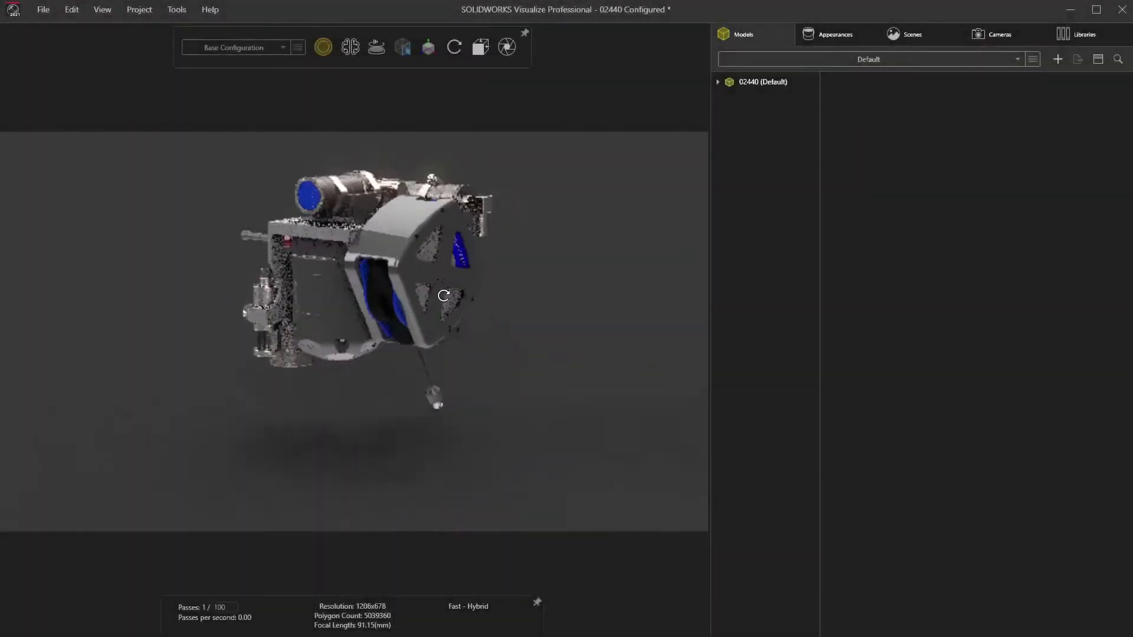
Switch the model to the Wet-Cable_Suppressed configuration and frame it in the viewport.
left_click_drag(443, 295, 710, 296)
left_click(841, 59)
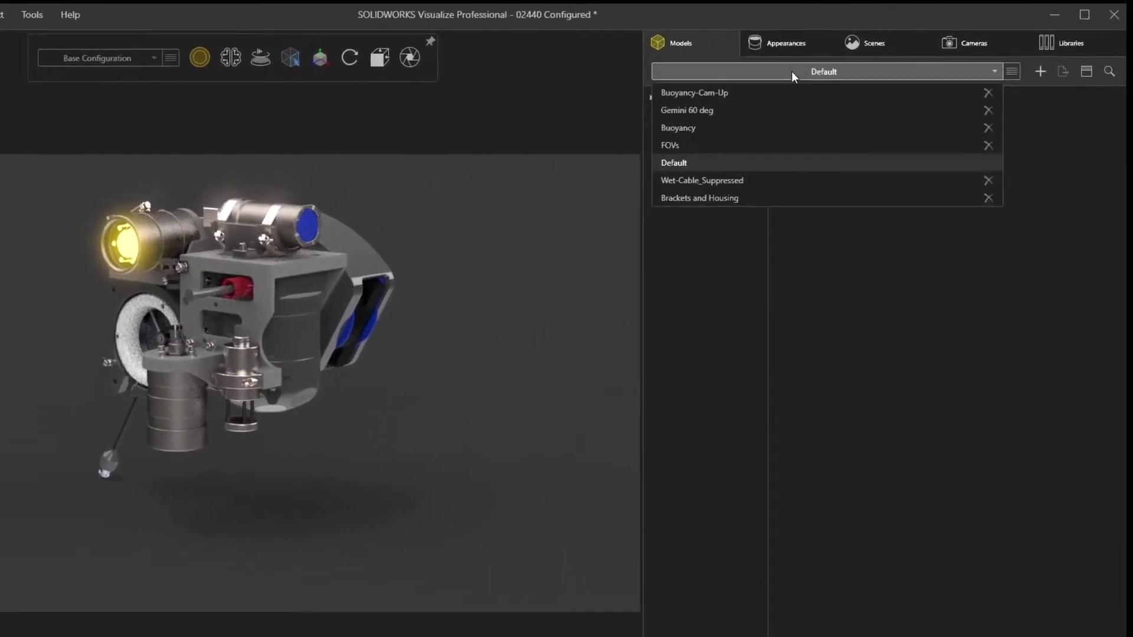
left_click(743, 186)
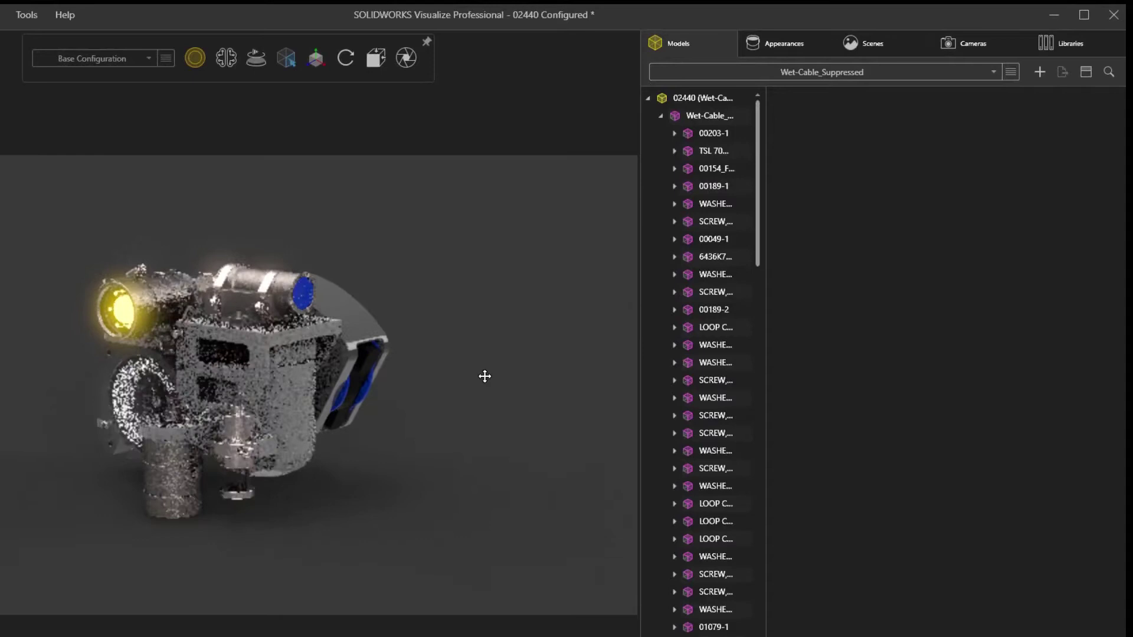
middle_click_drag(484, 376, 483, 347)
scroll(482, 347, "up", 3)
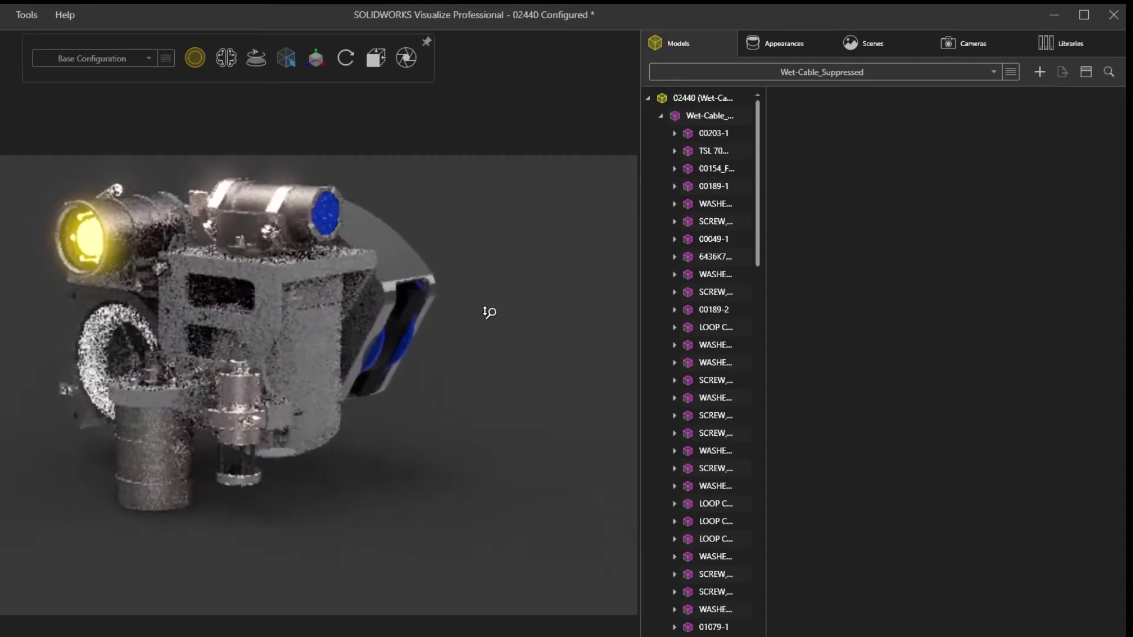
Apply SR - Black Powder Coat from the Square Robot library to the main body.
left_click(1060, 45)
double_click(928, 342)
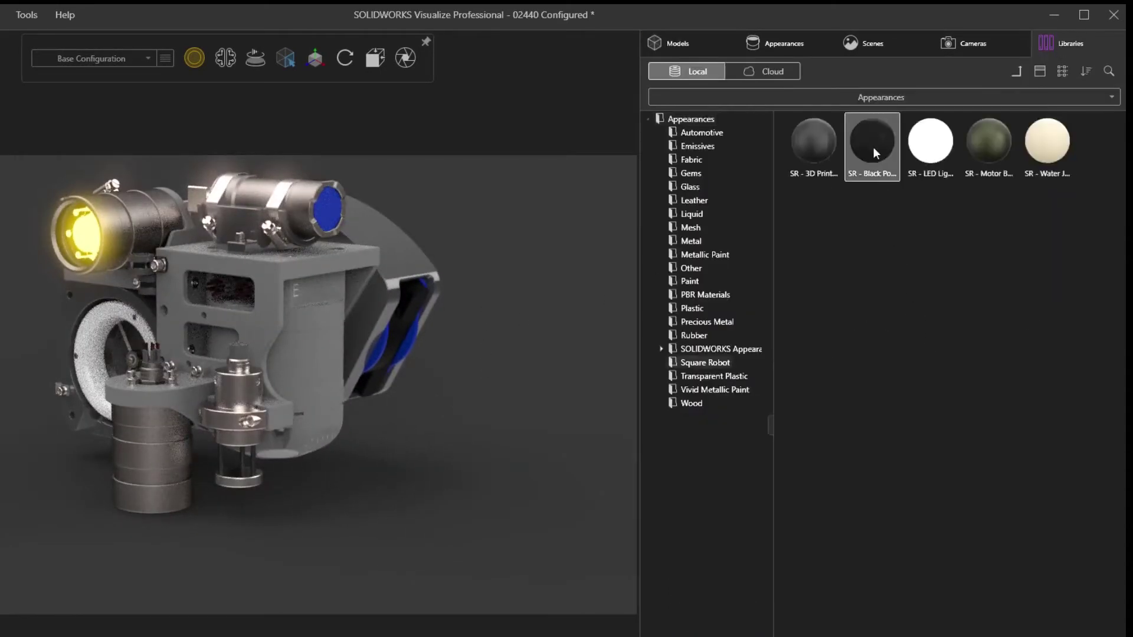
left_click_drag(874, 147, 310, 327)
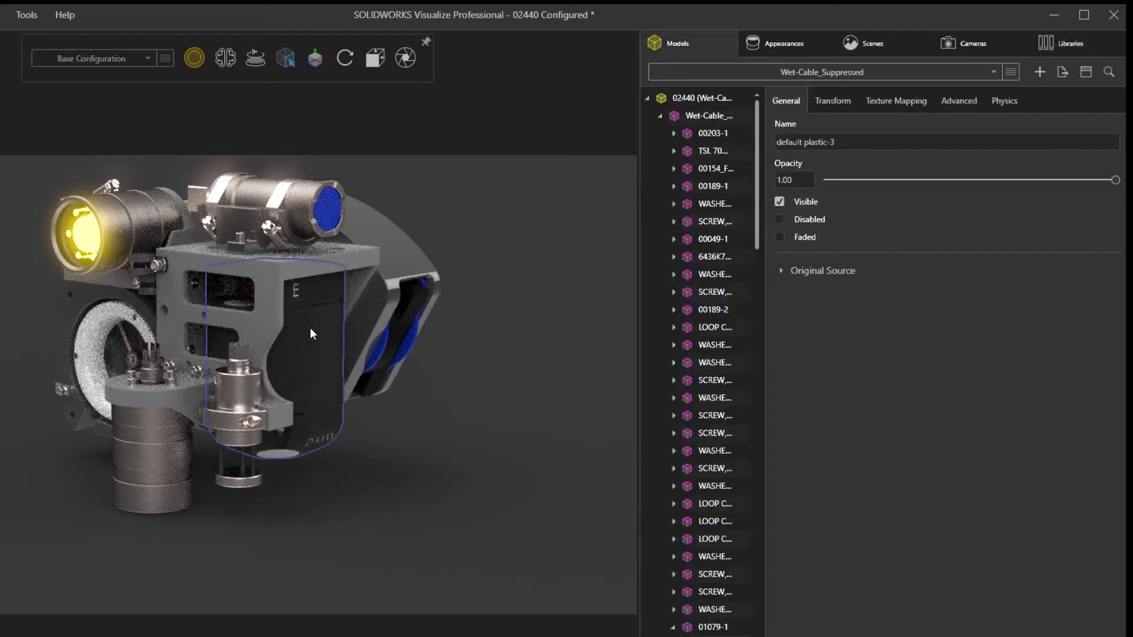
Copy the black body's appearance.
right_click(312, 333)
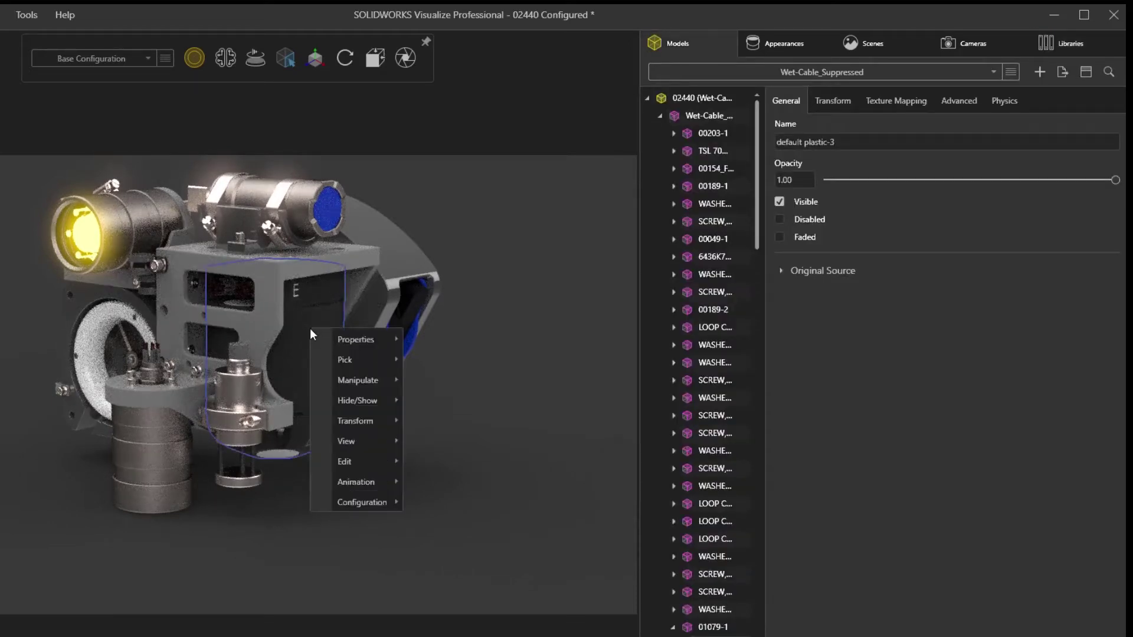
mouse_move(371, 466)
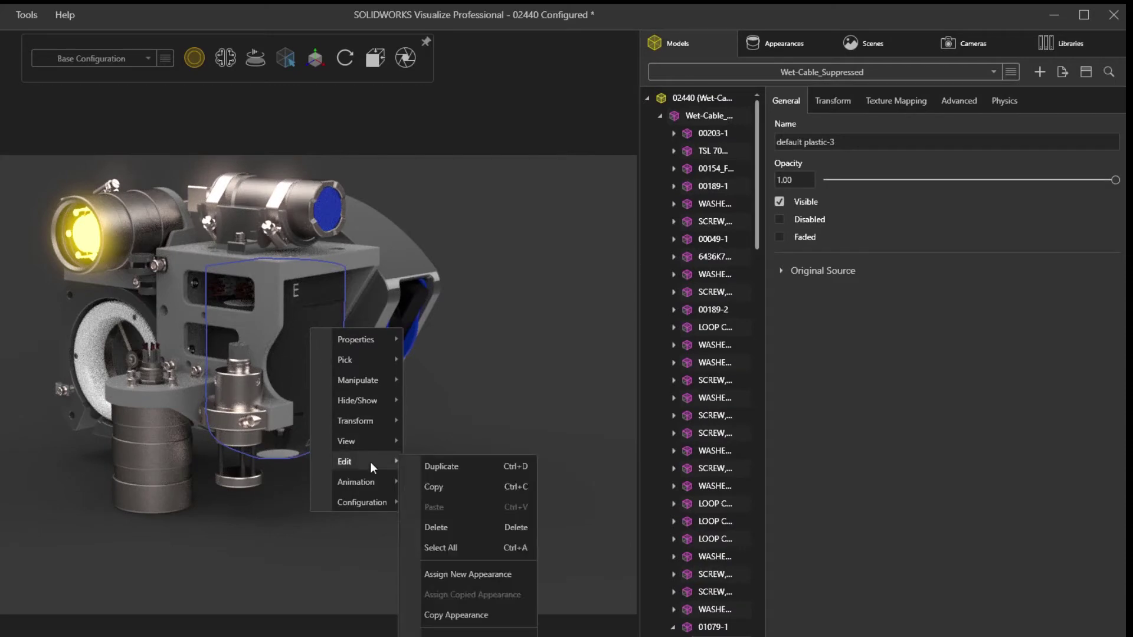
left_click(517, 616)
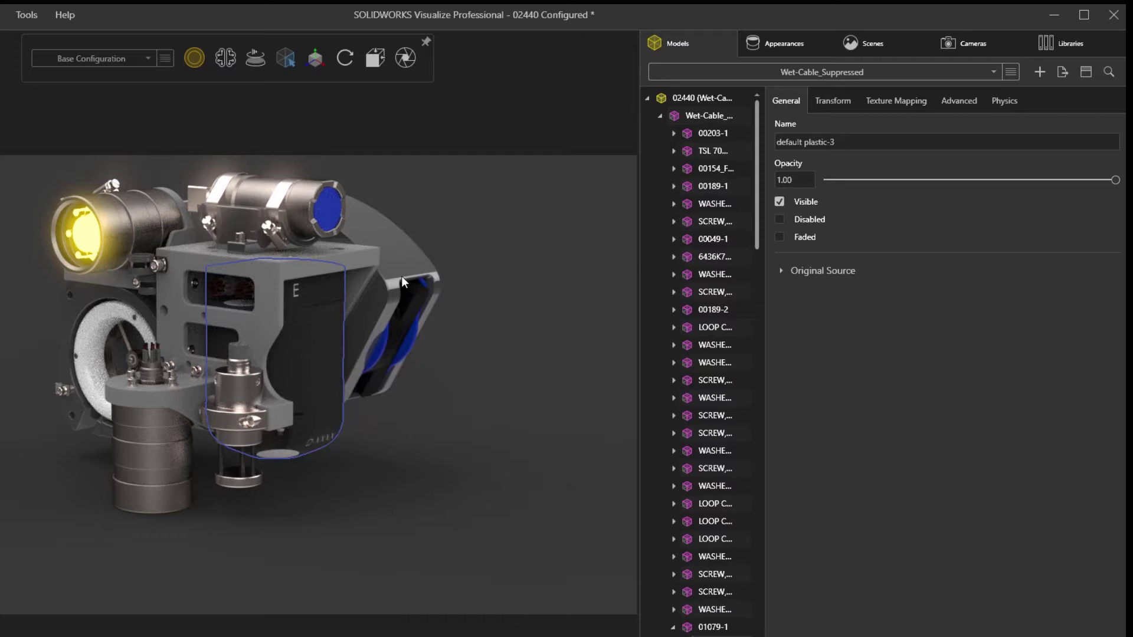
Assign SR - Black Powder Coat to the default plastic appearance, then clear the selection.
left_click(388, 266)
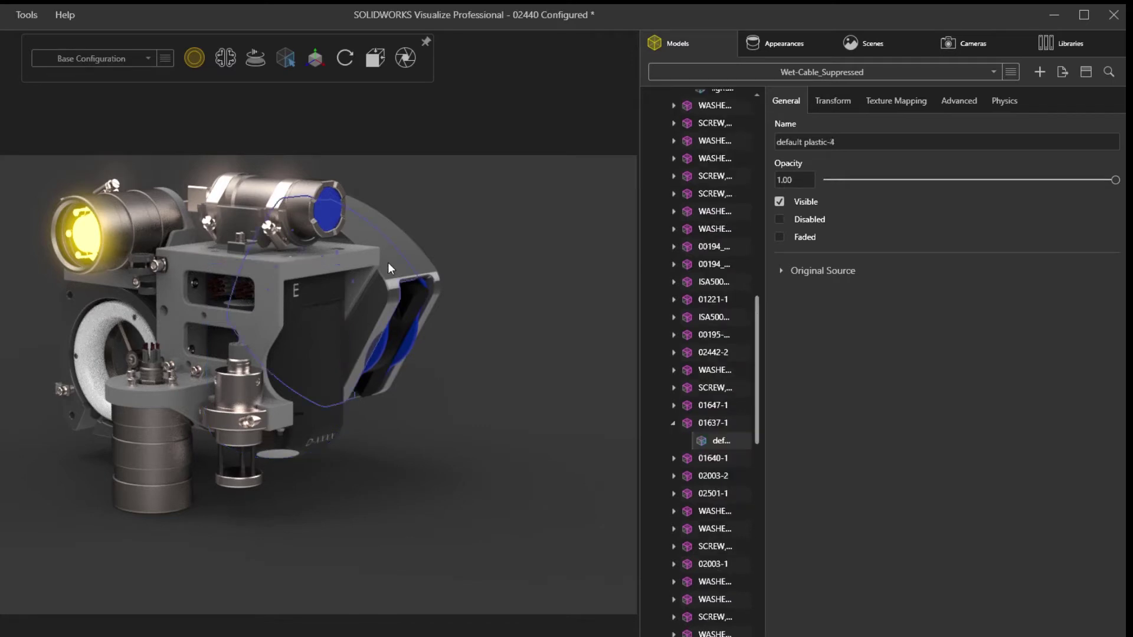
double_click(388, 267)
right_click(683, 142)
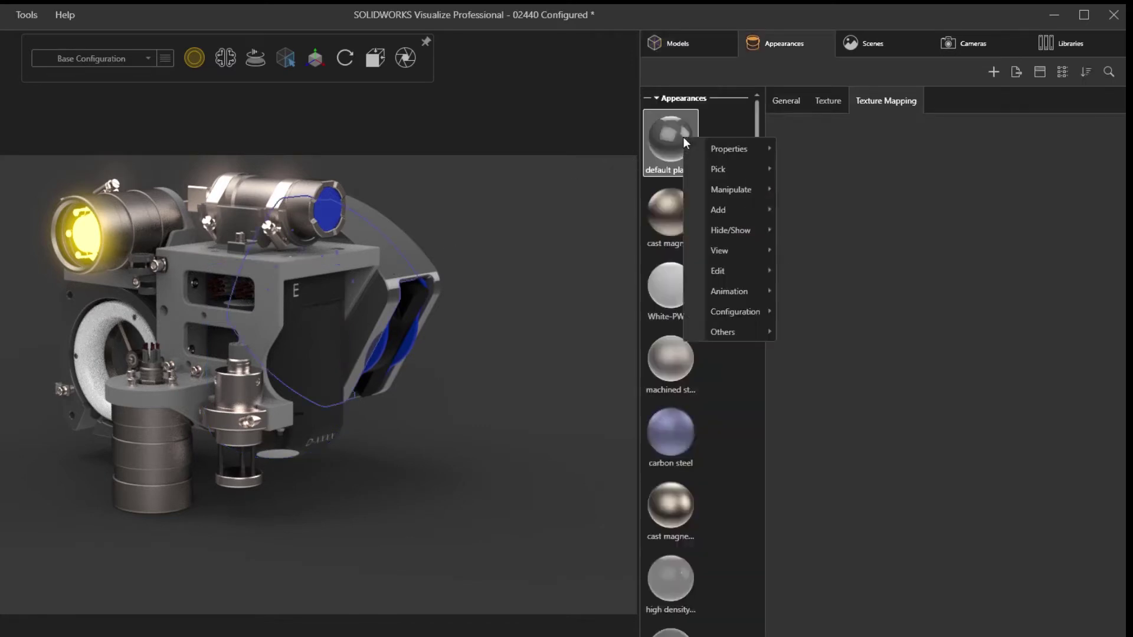
mouse_move(732, 275)
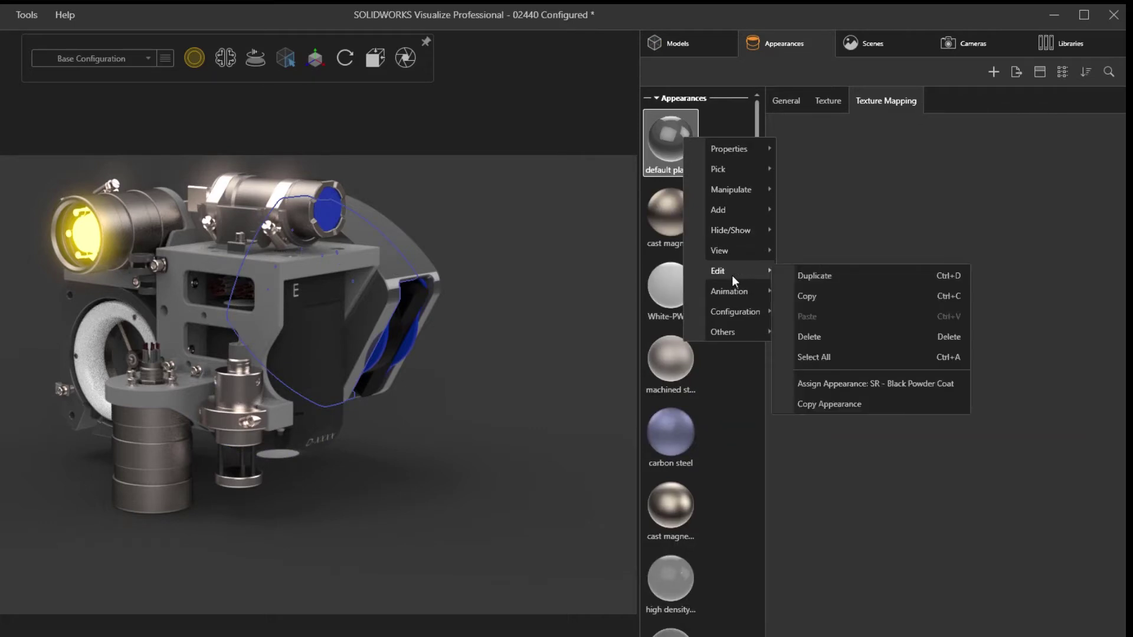
left_click(899, 394)
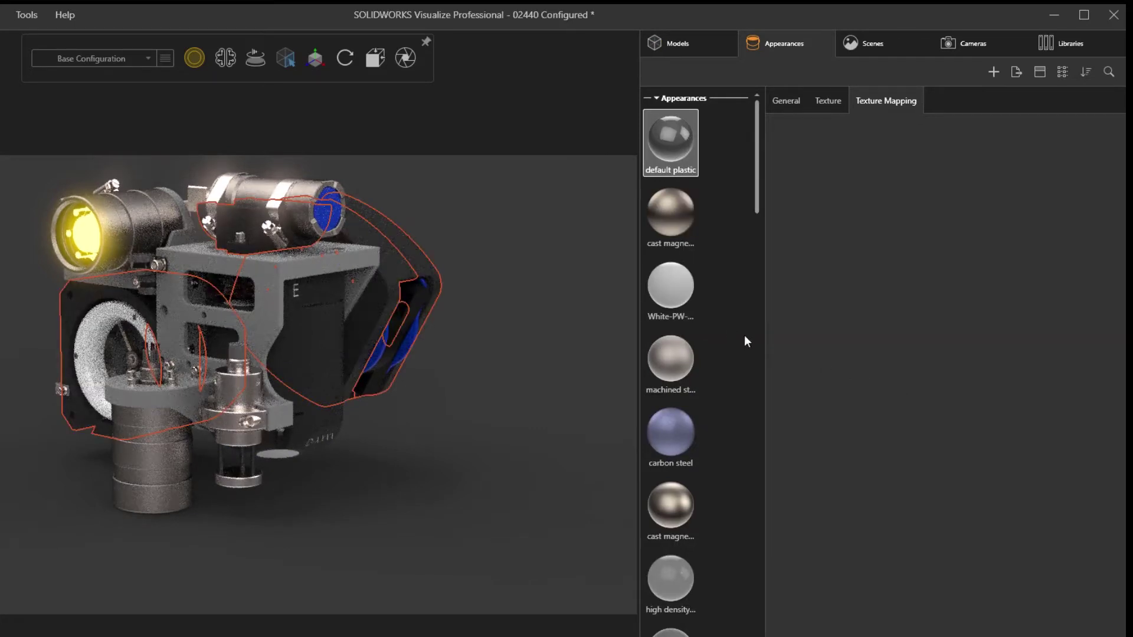
left_click(566, 270)
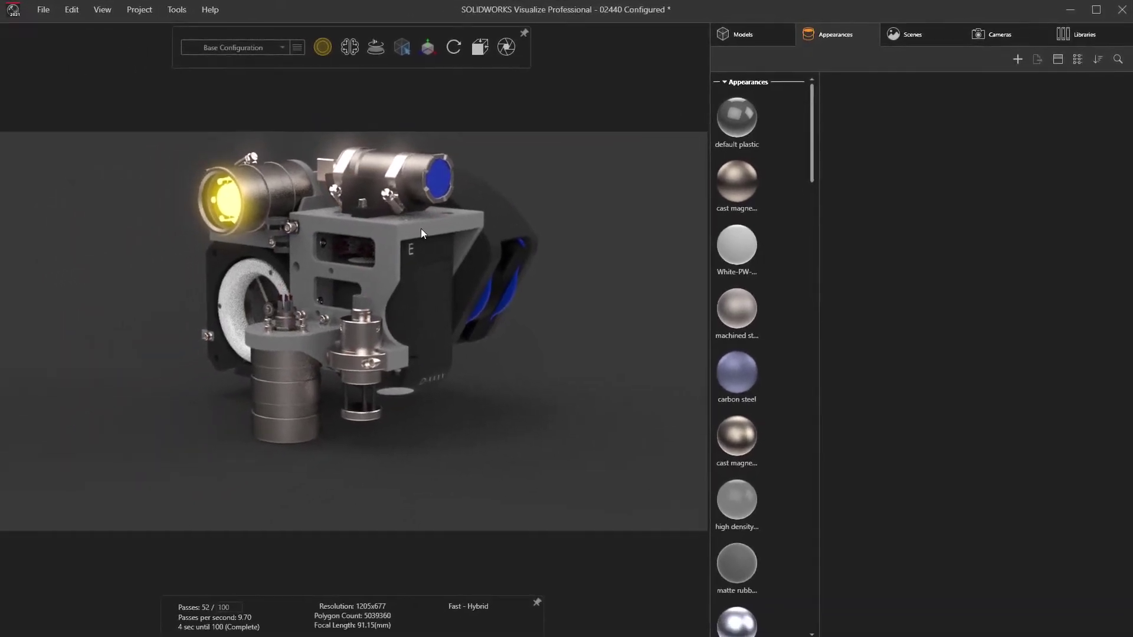
Show only the bracket part and zoom in on it.
left_click(420, 228)
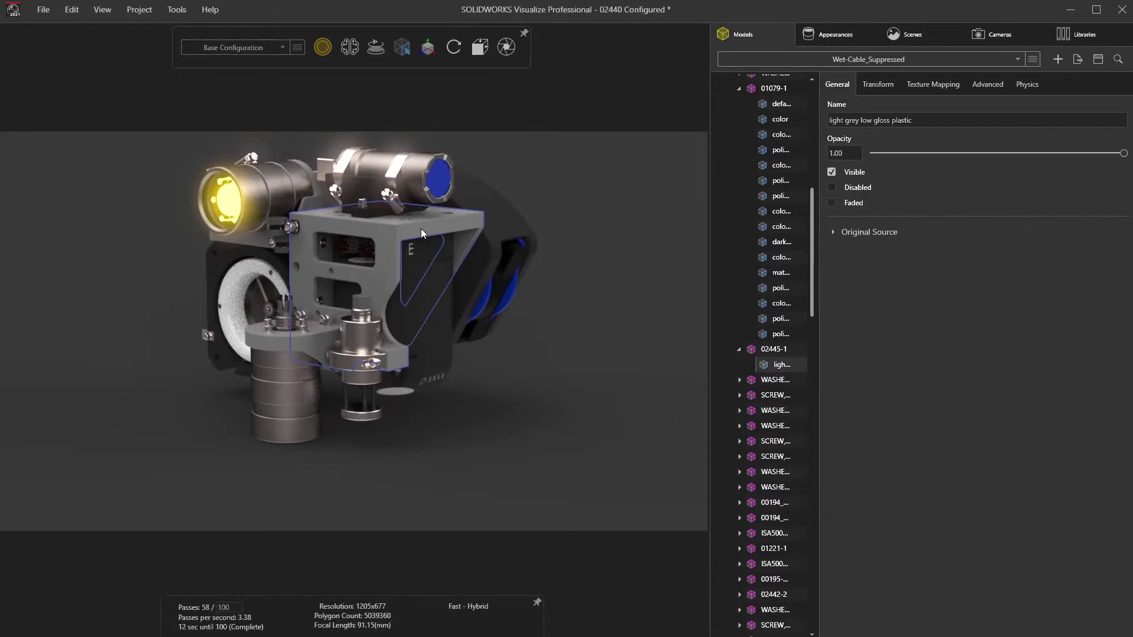
right_click(420, 229)
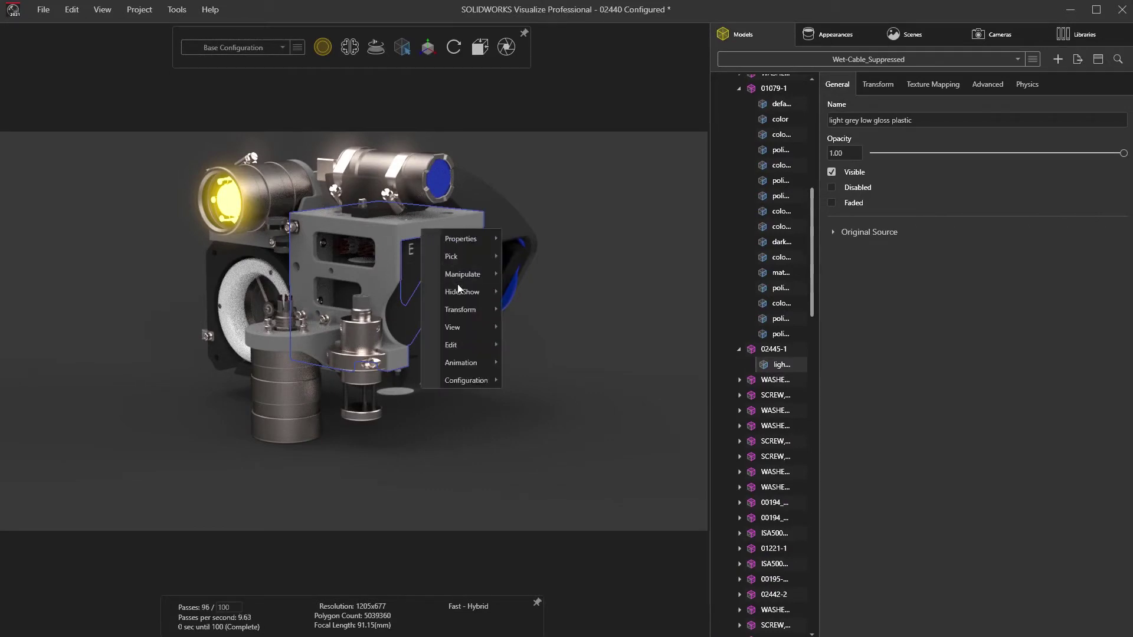
mouse_move(462, 292)
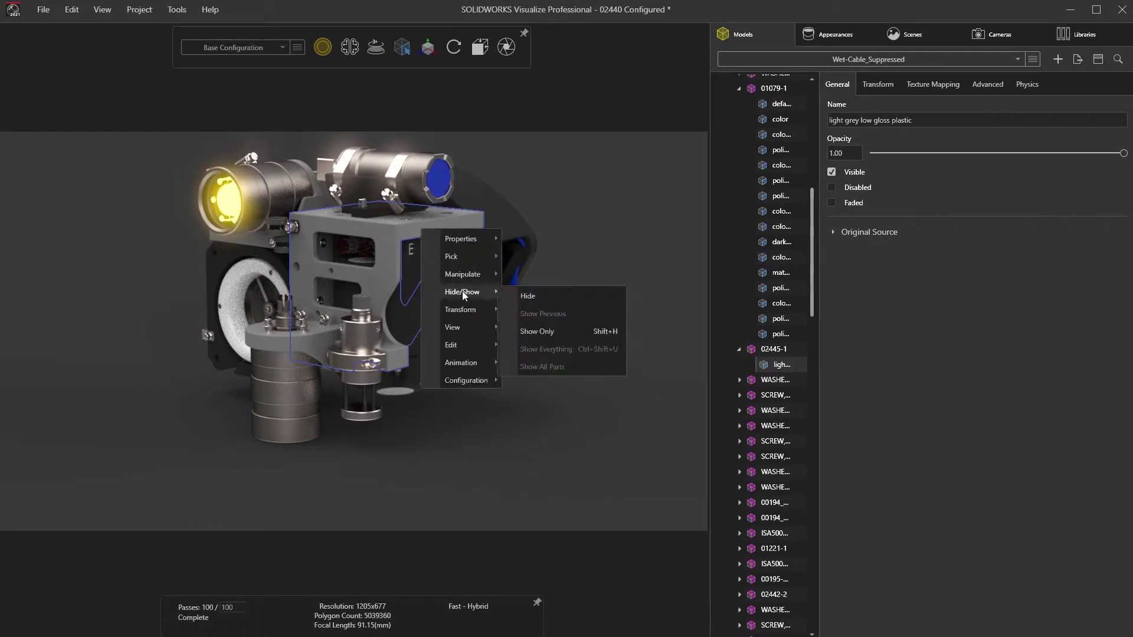
left_click(553, 334)
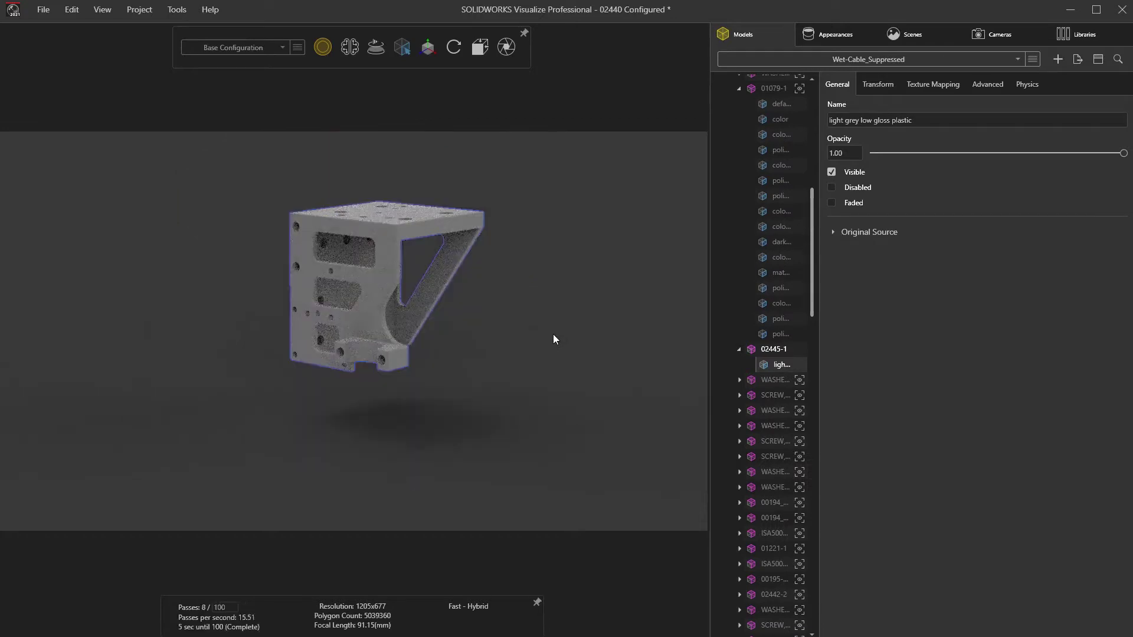
right_click_drag(513, 255, 507, 223)
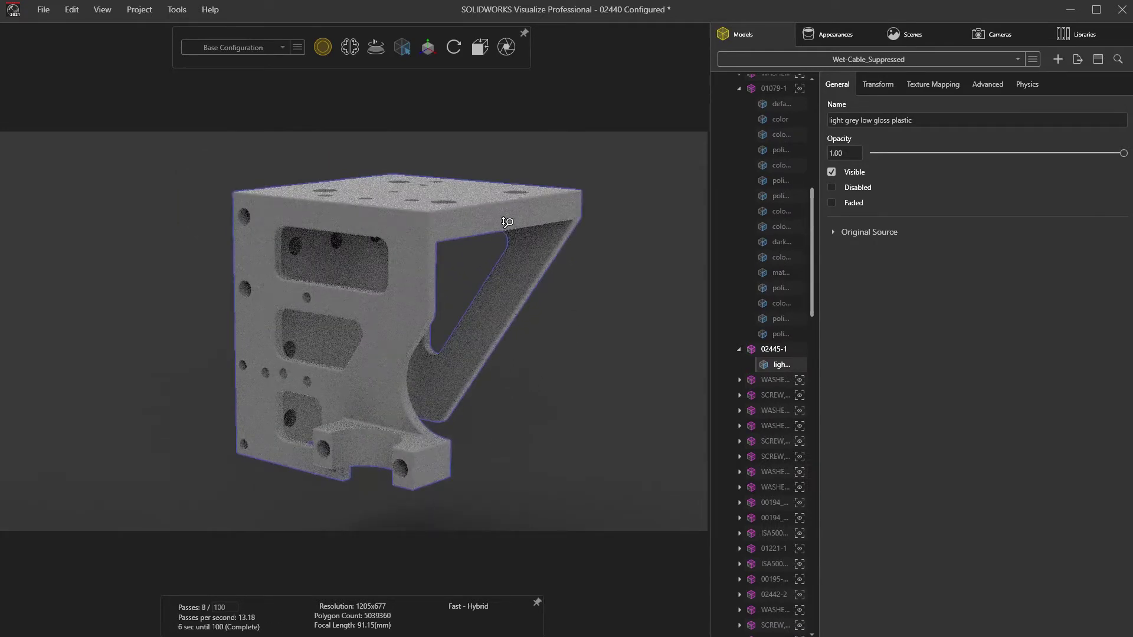
Darken the bracket's light grey low gloss plastic to colour value 22.
double_click(507, 222)
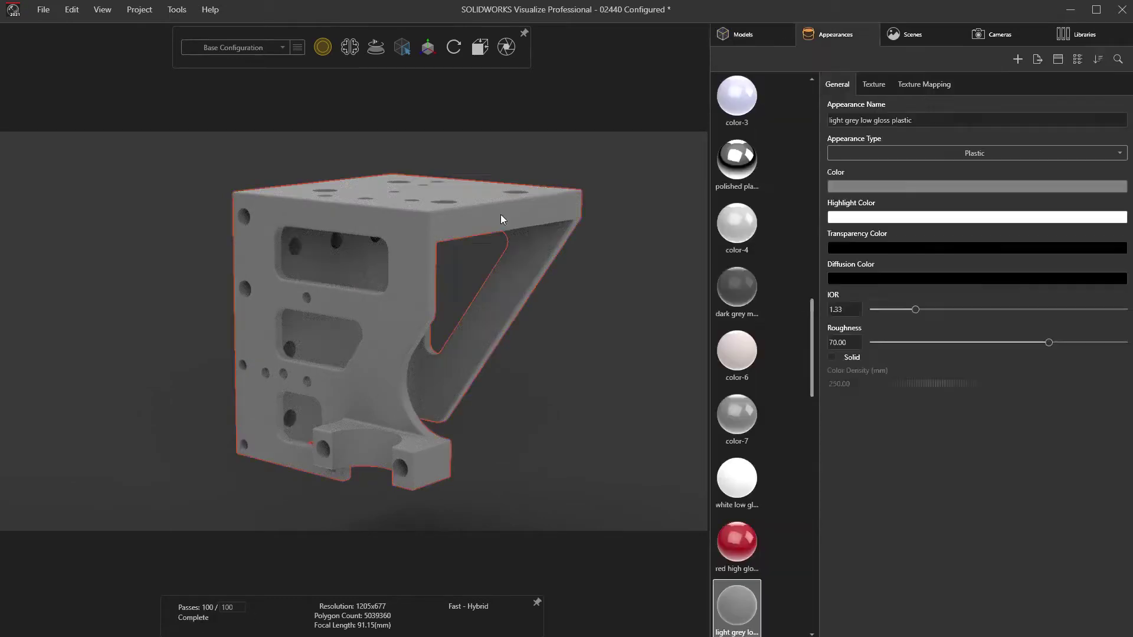
left_click(838, 186)
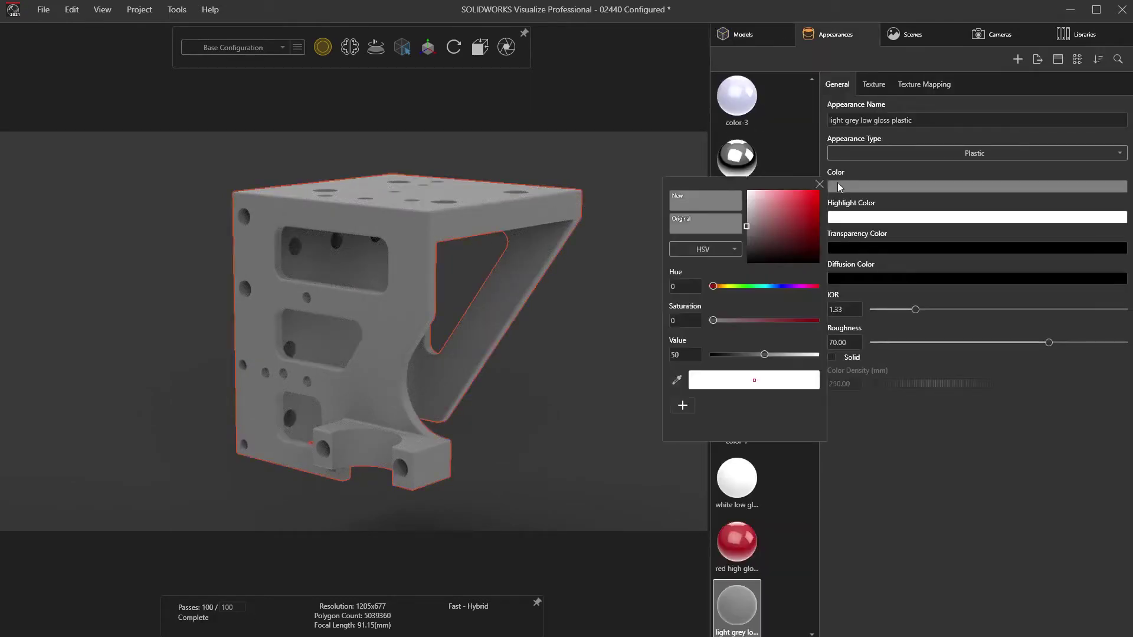
mouse_move(749, 216)
left_mouse_down()
mouse_move(774, 233)
mouse_move(748, 247)
left_mouse_up()
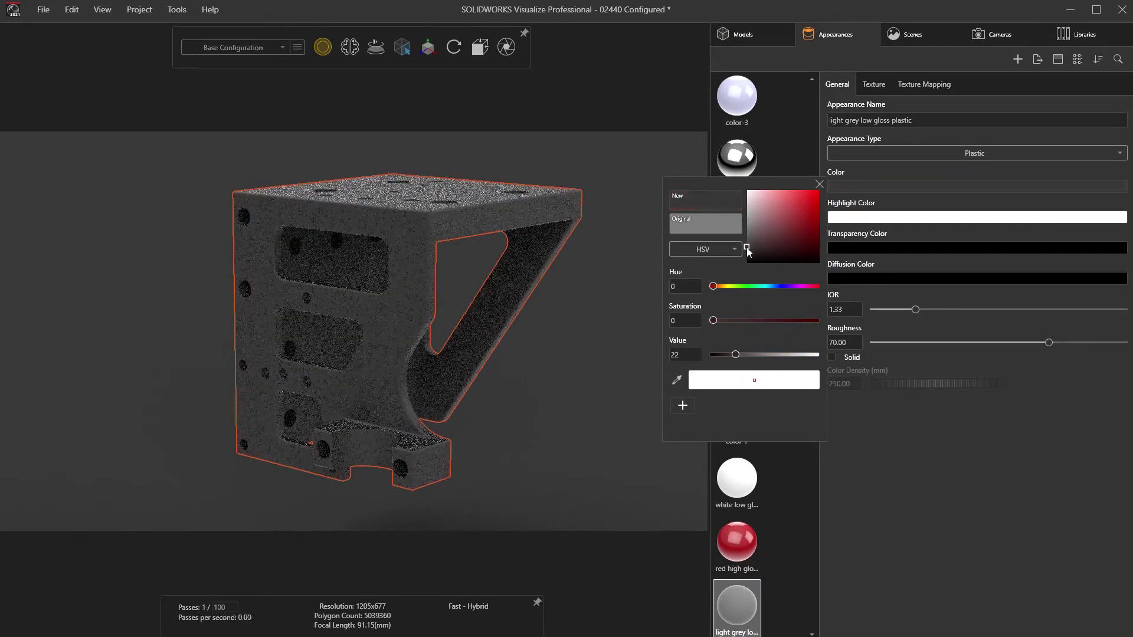
left_click(819, 185)
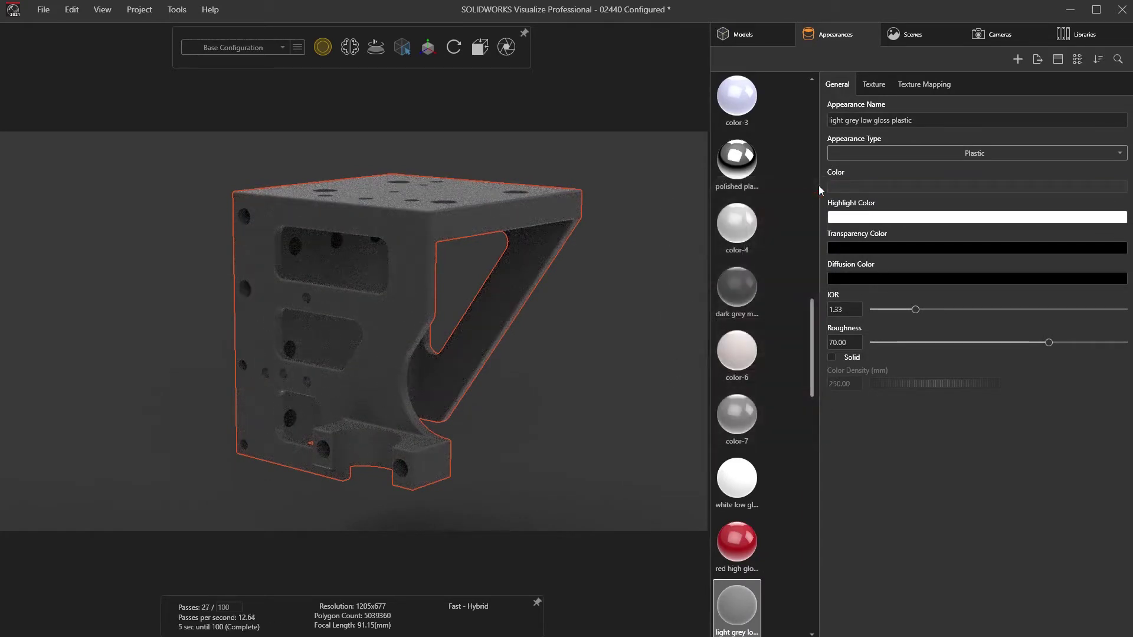
Load 3DPrint Texture.png as the bump map at depth 0.05, set to Displacement type.
left_click(874, 88)
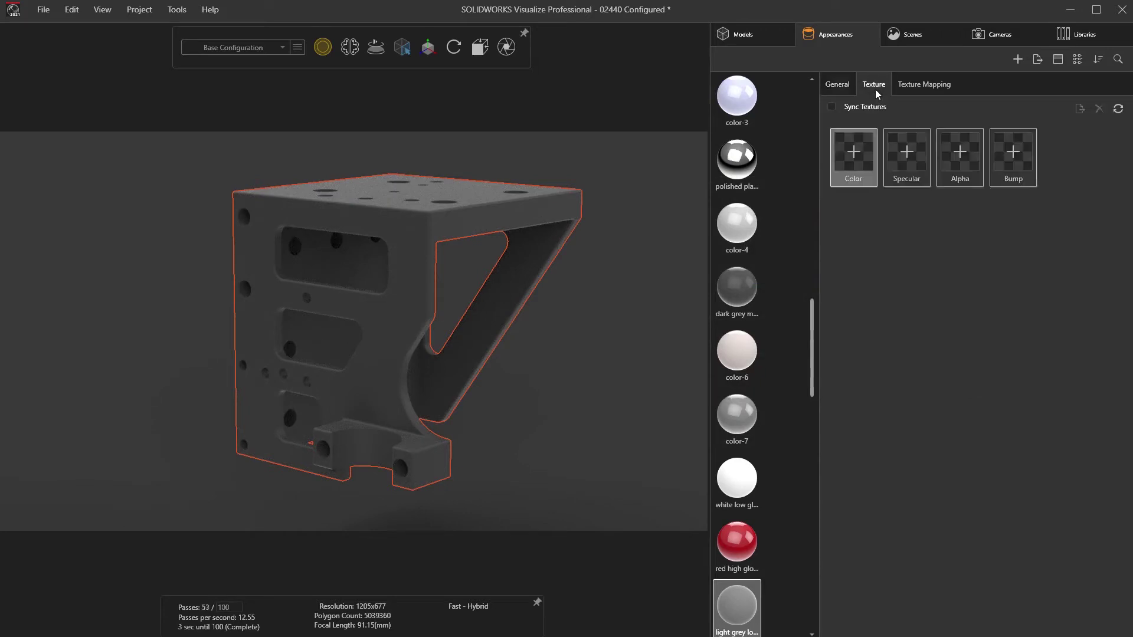
left_click(1010, 158)
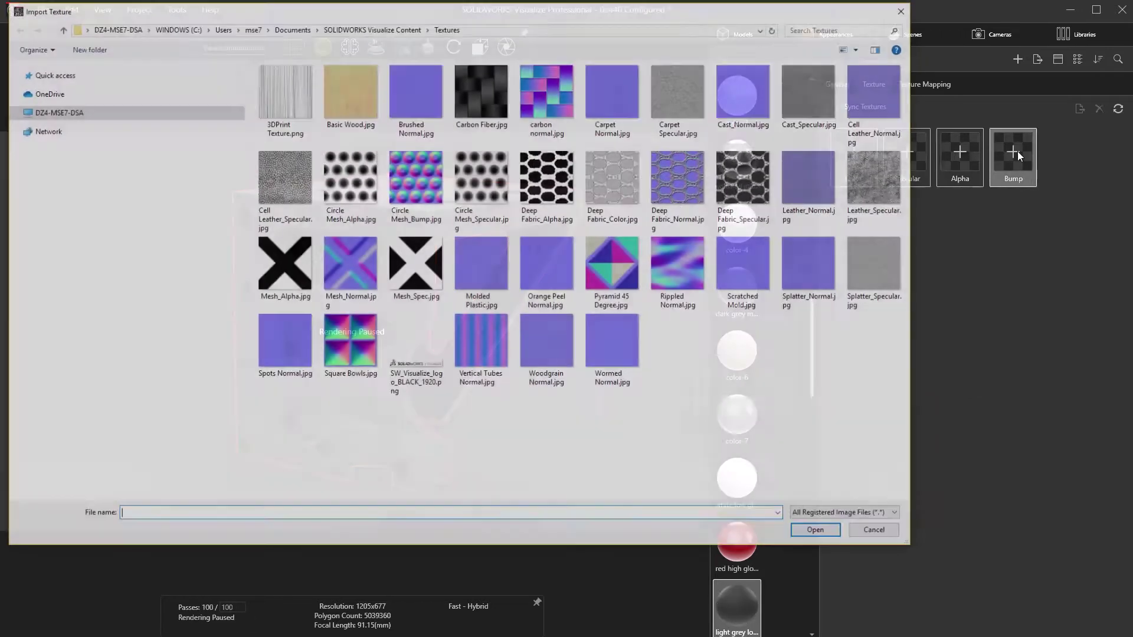
left_click(296, 100)
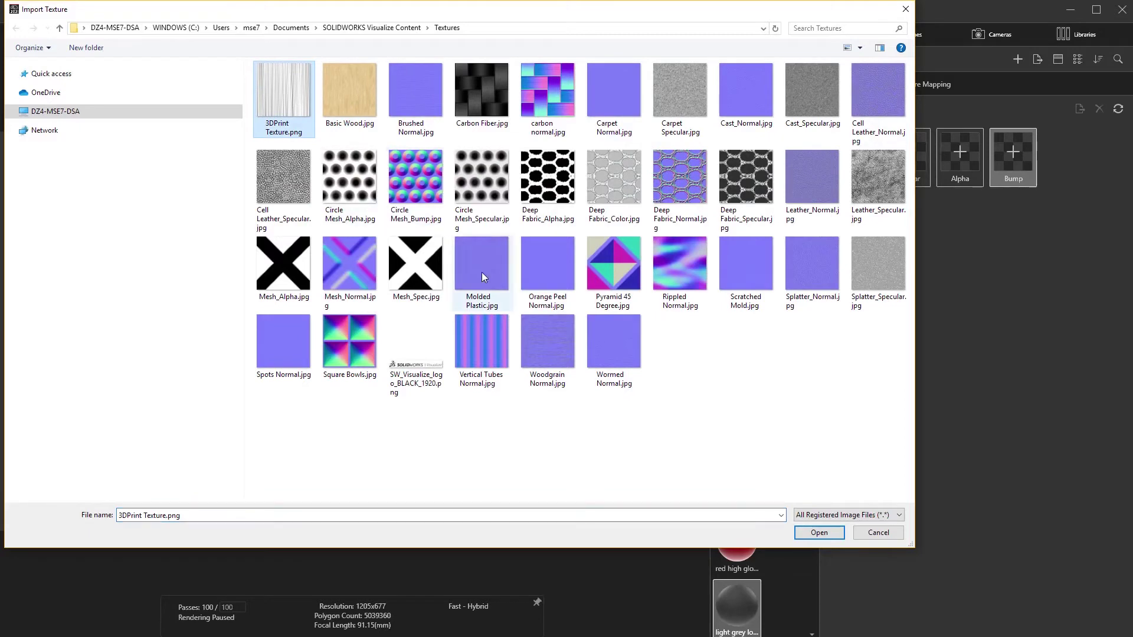
left_click(816, 532)
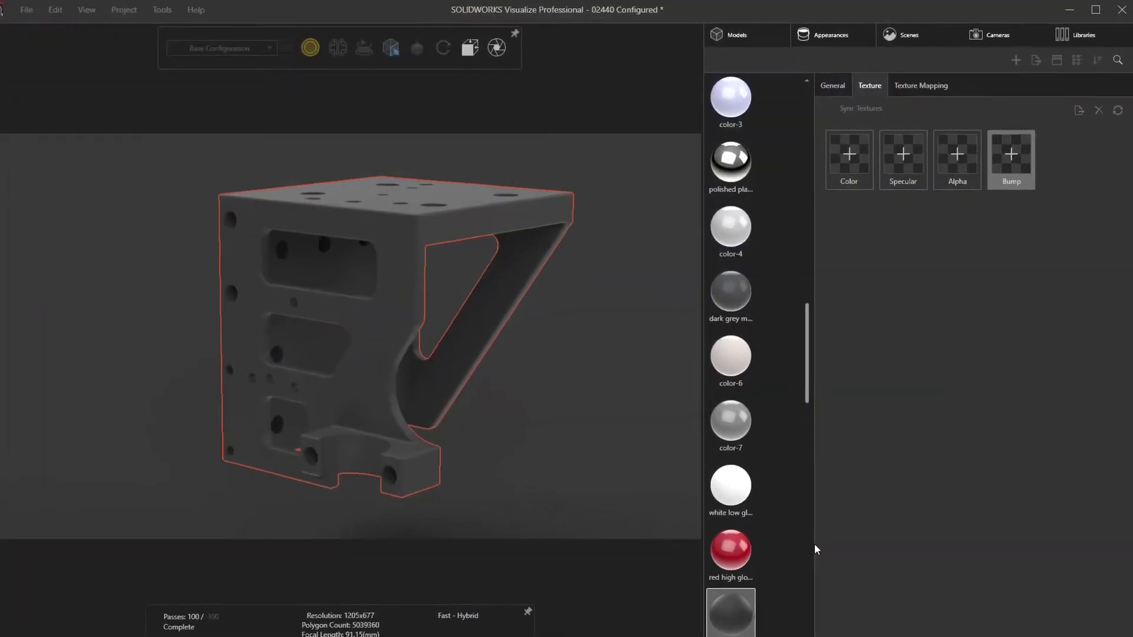
left_click(800, 374)
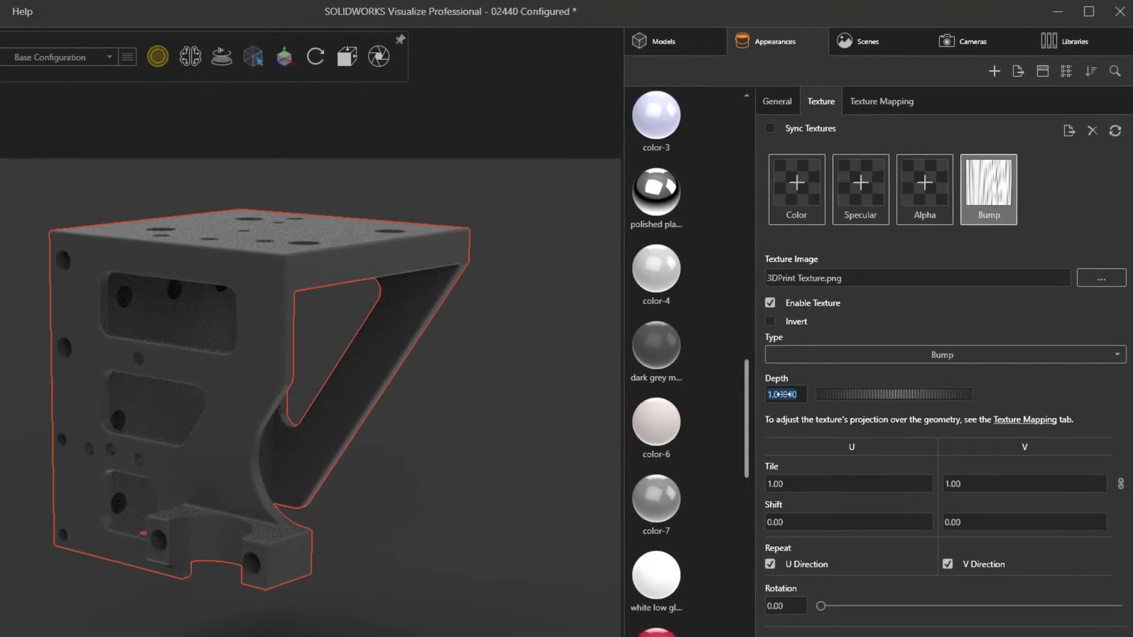
key("Return")
left_click(832, 354)
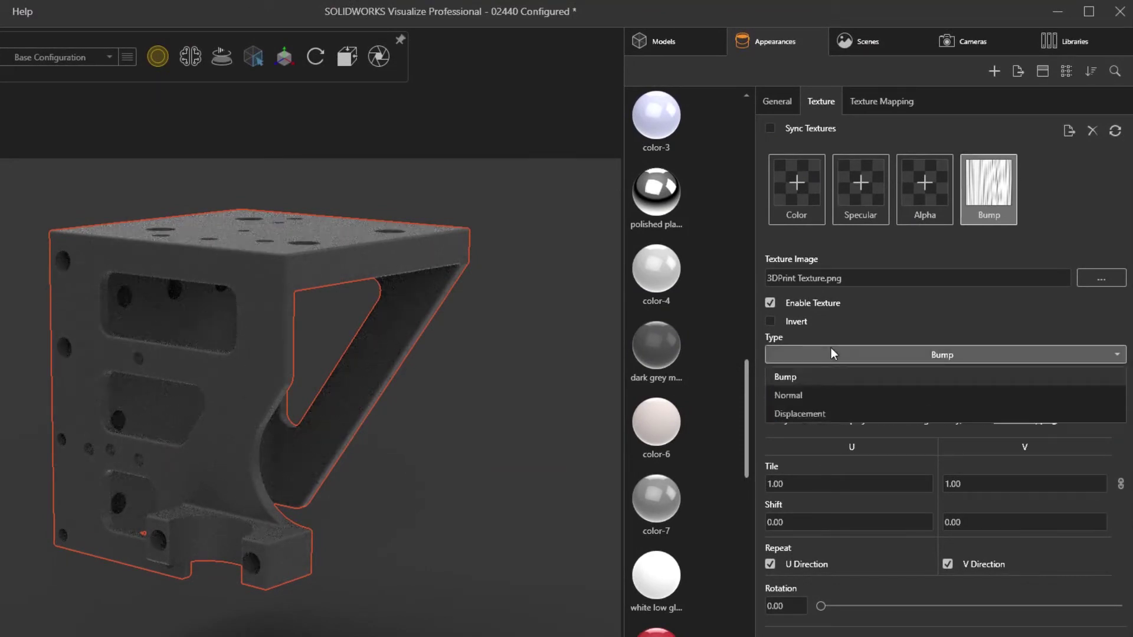
left_click(819, 414)
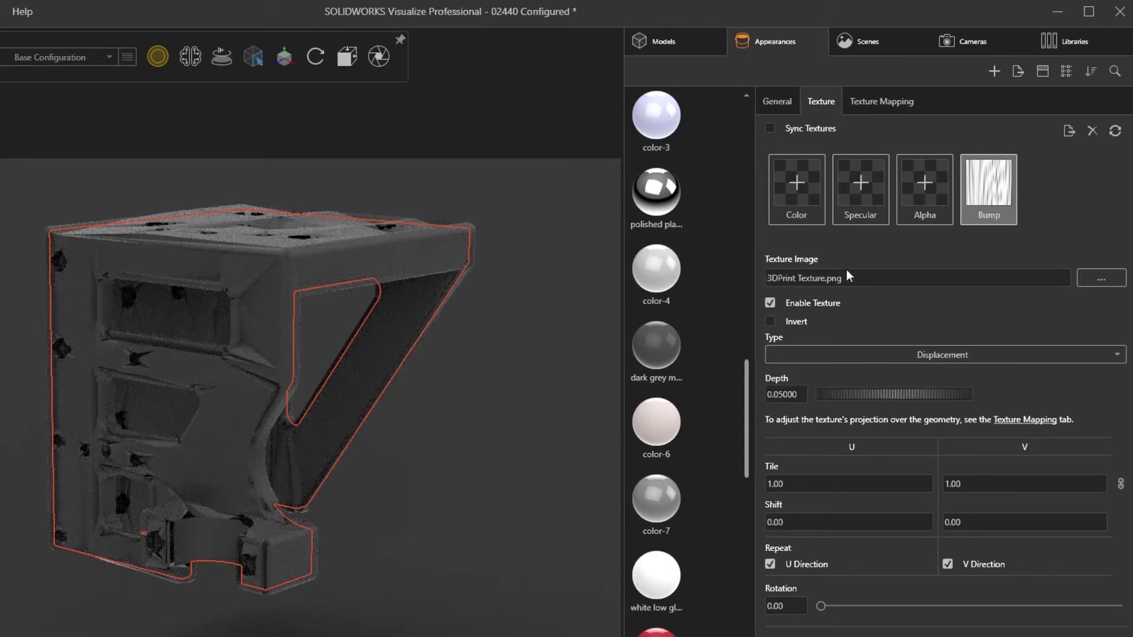
Set displacement density to 1500 and apply the displacement to geometry.
left_click(880, 102)
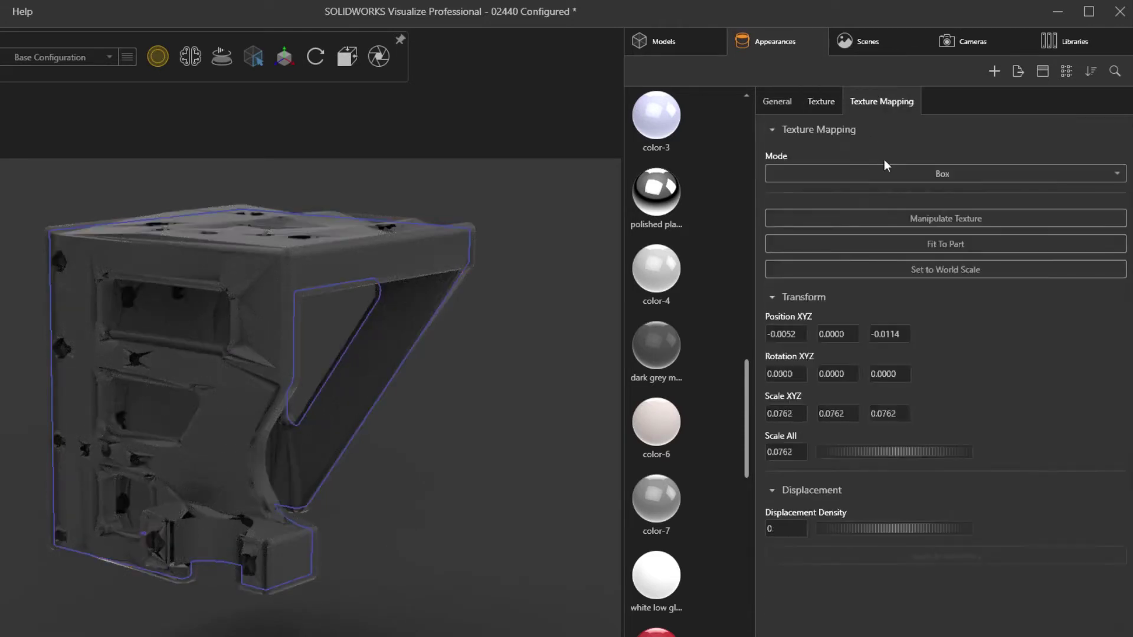
left_click(781, 525)
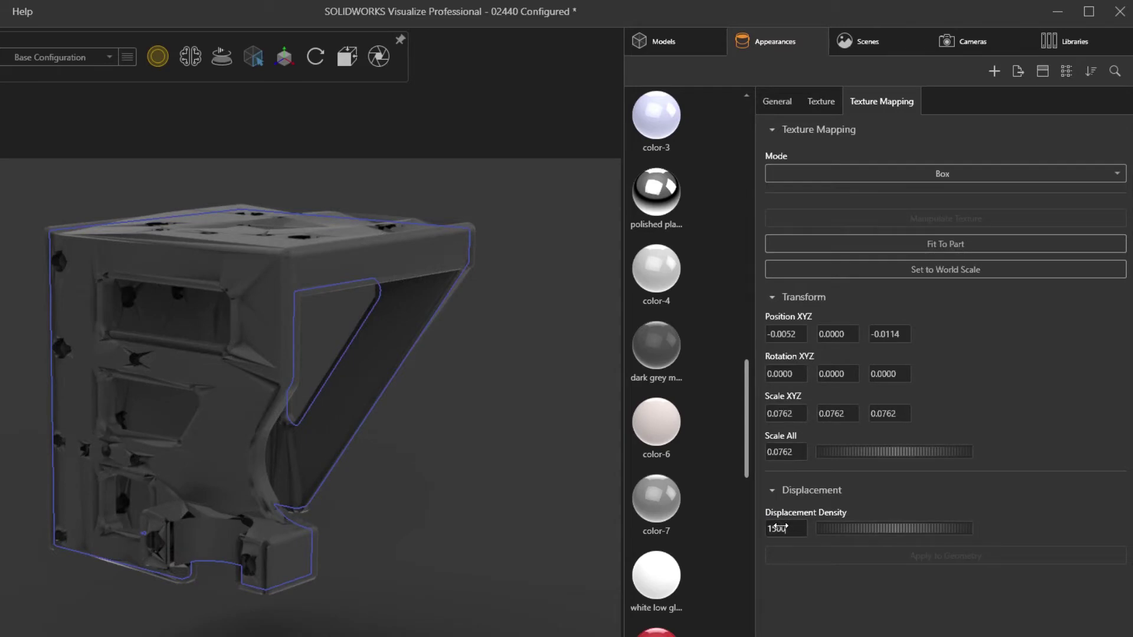
key("Return")
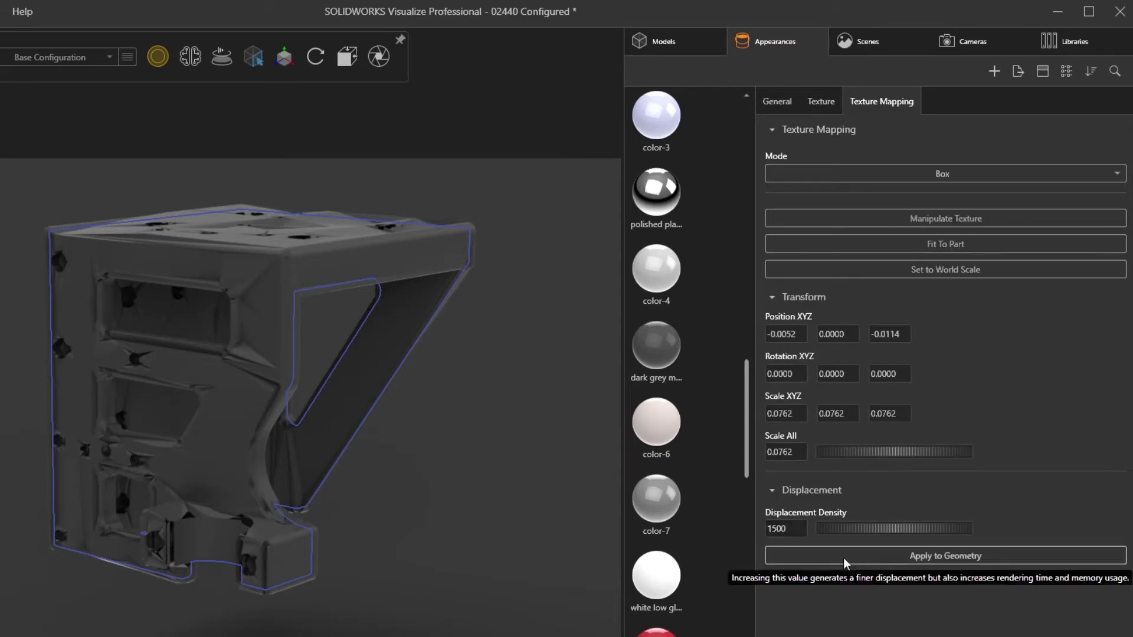
left_click(844, 558)
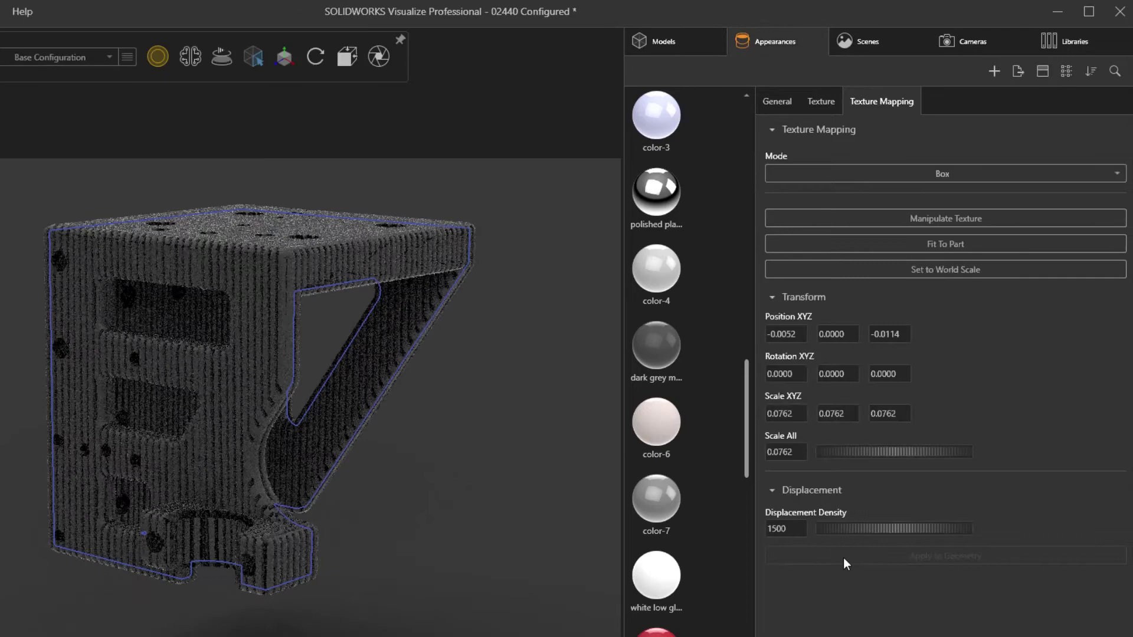
Apply SR - 3D Print from the Local library to the bracket and inspect its layer lines.
left_click(532, 439)
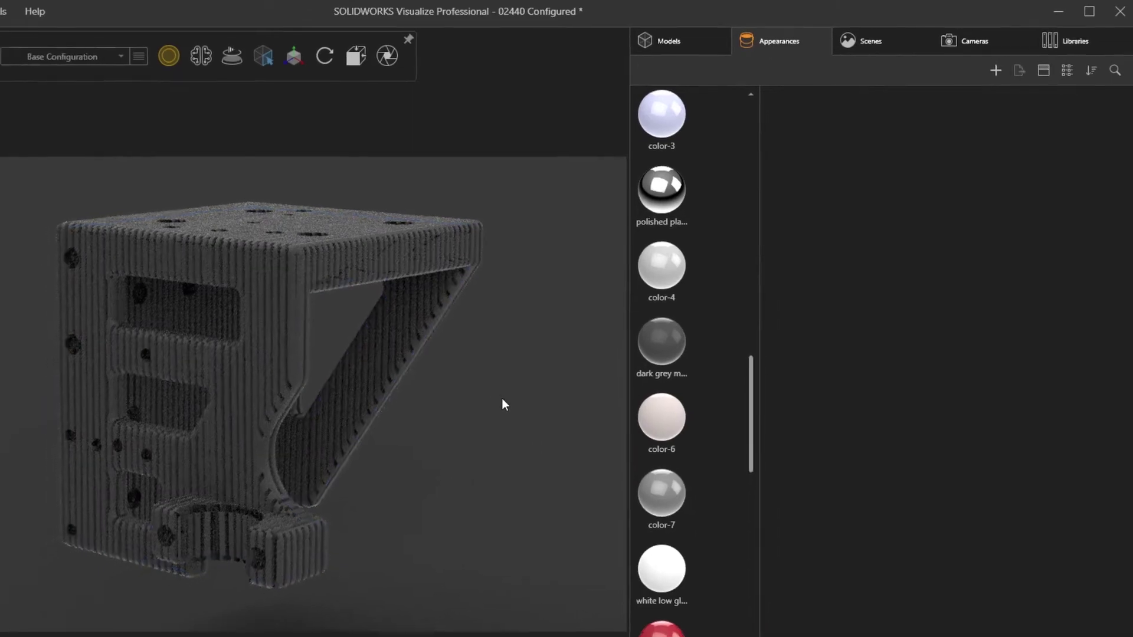
left_click_drag(502, 399, 418, 417)
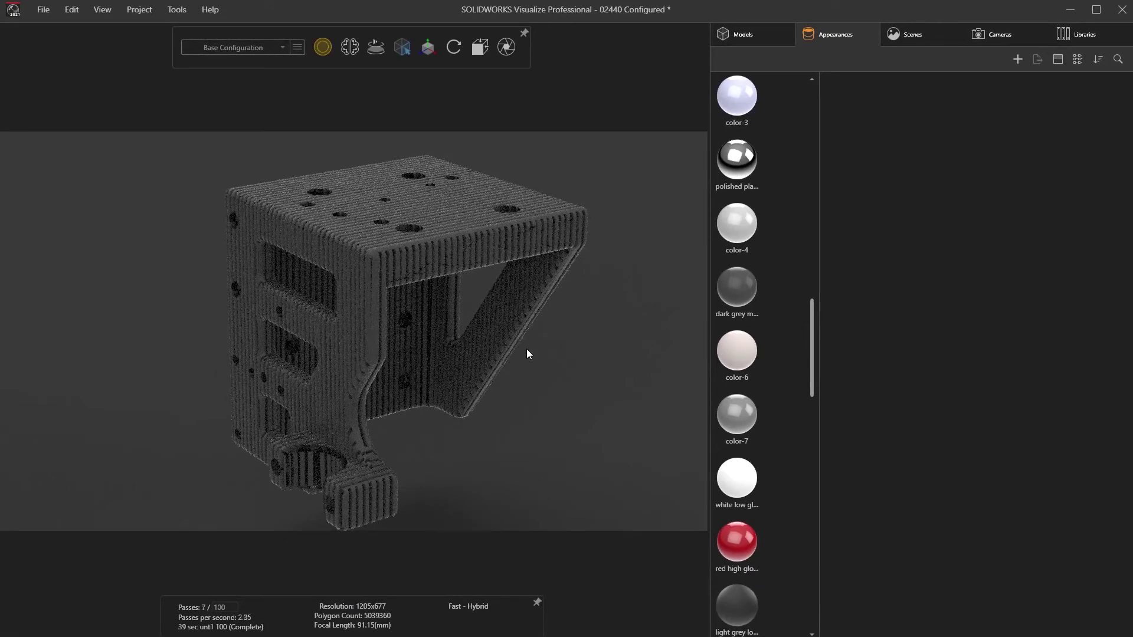
left_click(1074, 36)
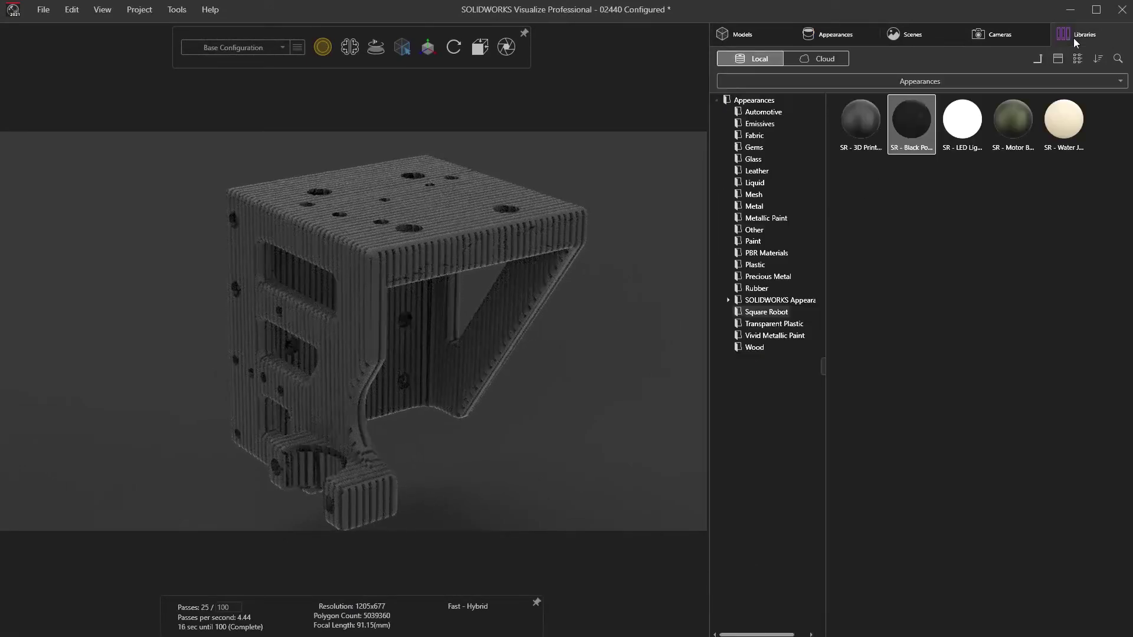
left_click(875, 111)
left_click_drag(873, 112, 612, 255)
scroll(622, 215, "up", 10)
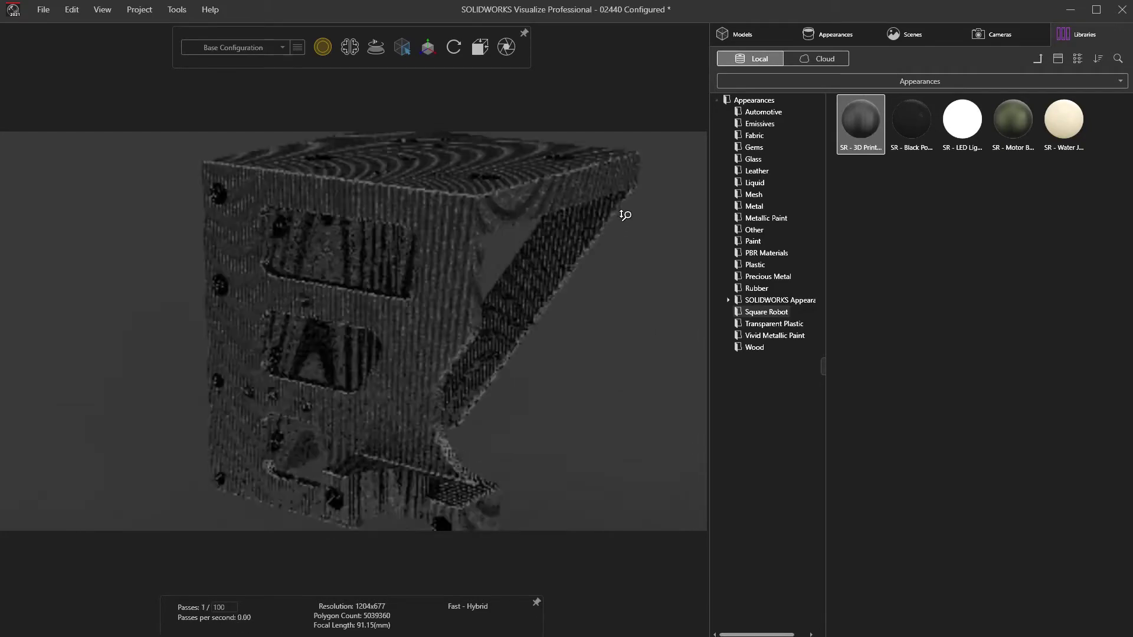
middle_click_drag(637, 172, 445, 354)
scroll(508, 291, "down", 5)
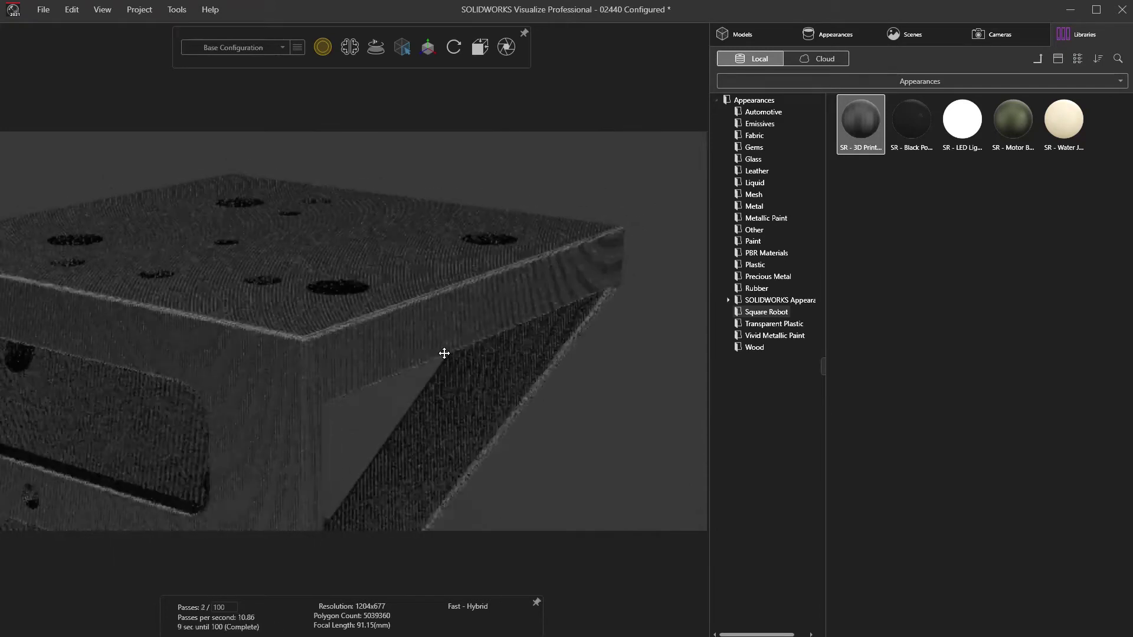
Set the SR - 3D Print texture mapping to Planar X with a Z rotation of 45.
double_click(509, 323)
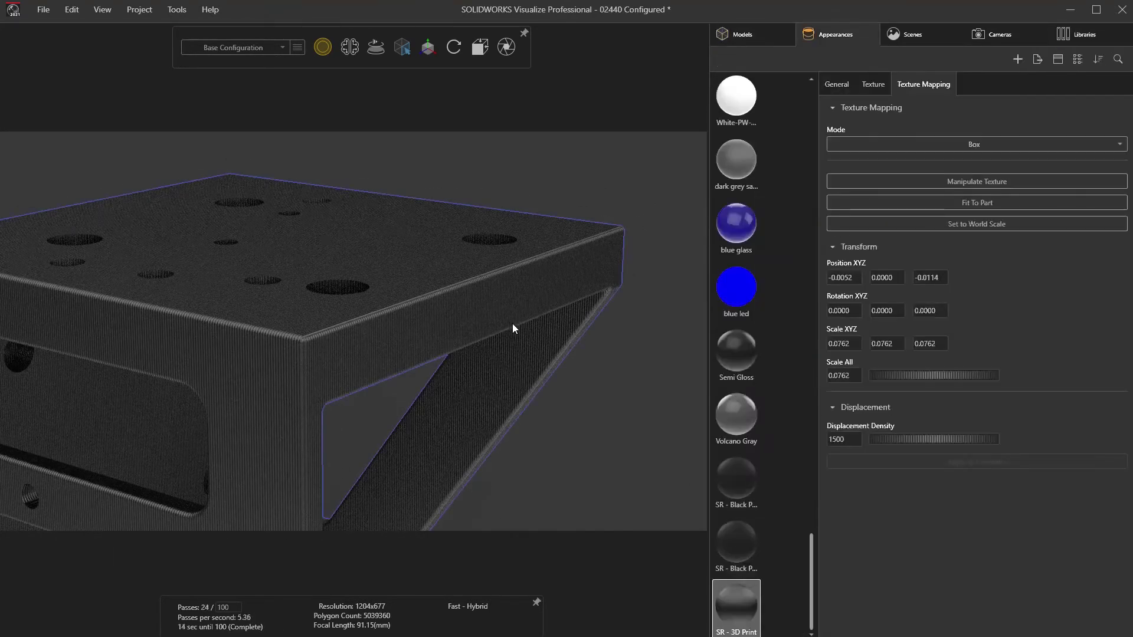
left_click(873, 144)
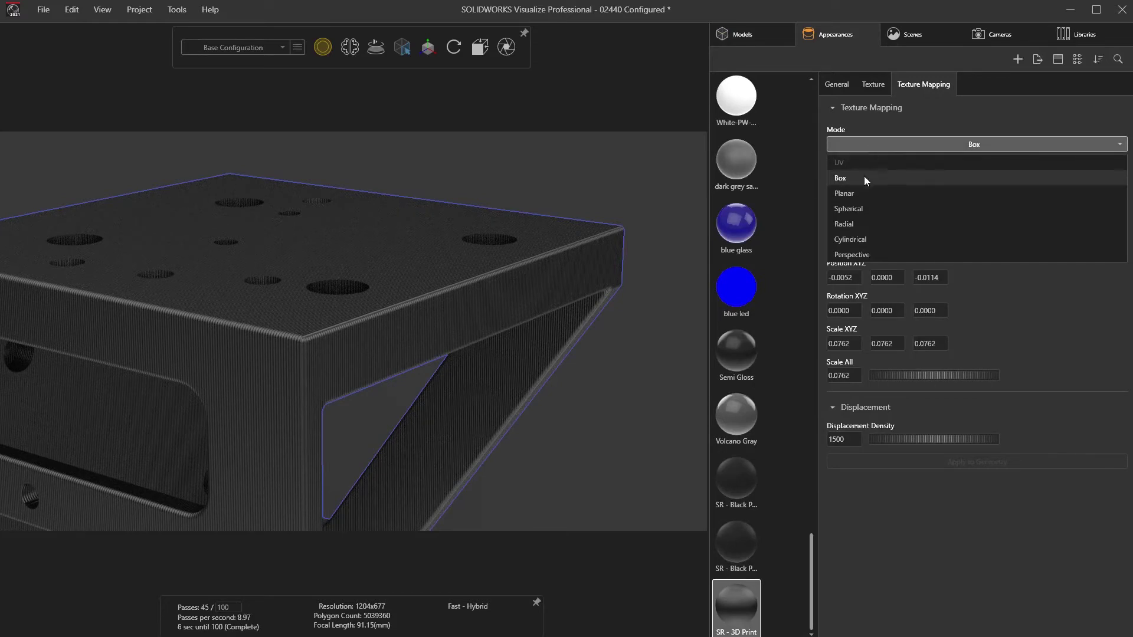
left_click(861, 197)
left_click(862, 198)
left_click_drag(921, 343, 925, 347)
double_click(925, 343)
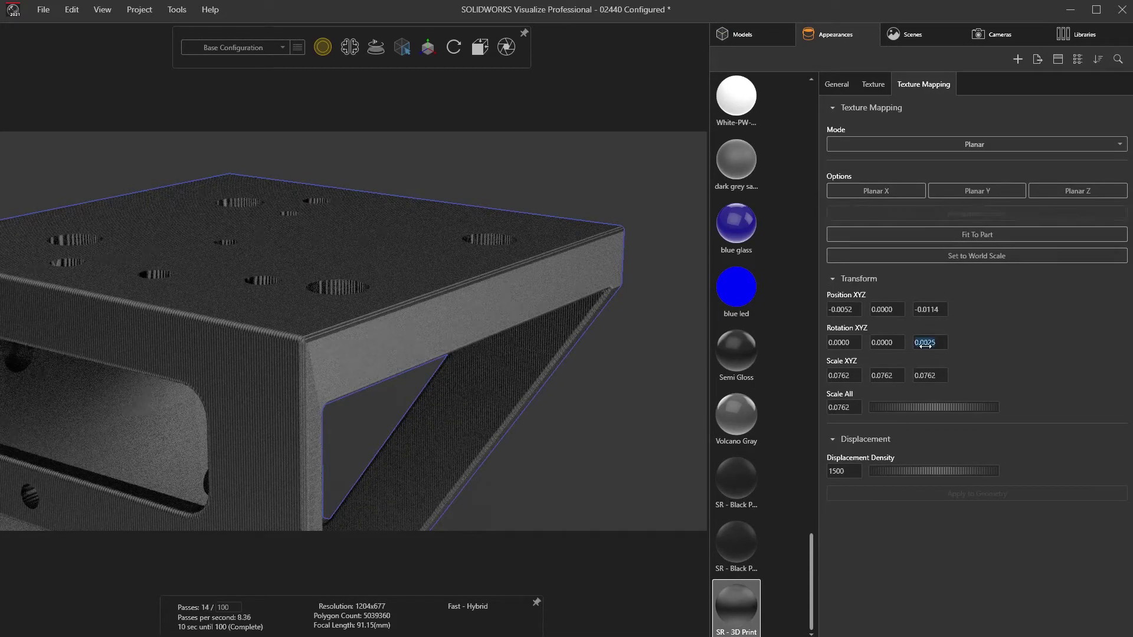
type("45")
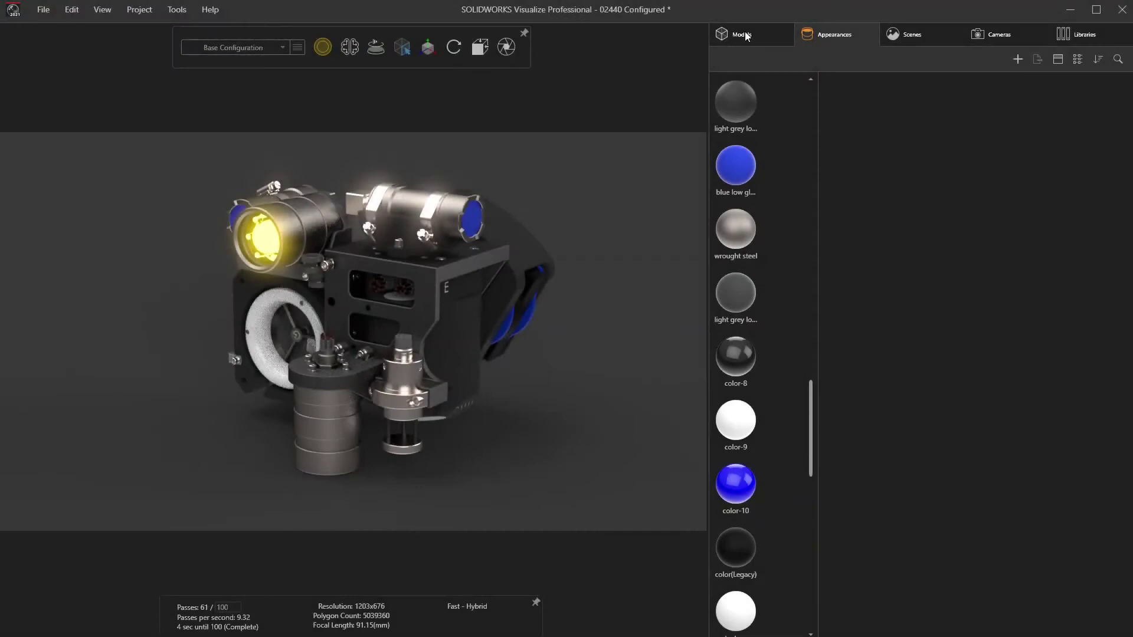
Choose Brackets and Housing from the Models configuration list and orbit in on the brackets.
left_click(743, 34)
left_click(775, 59)
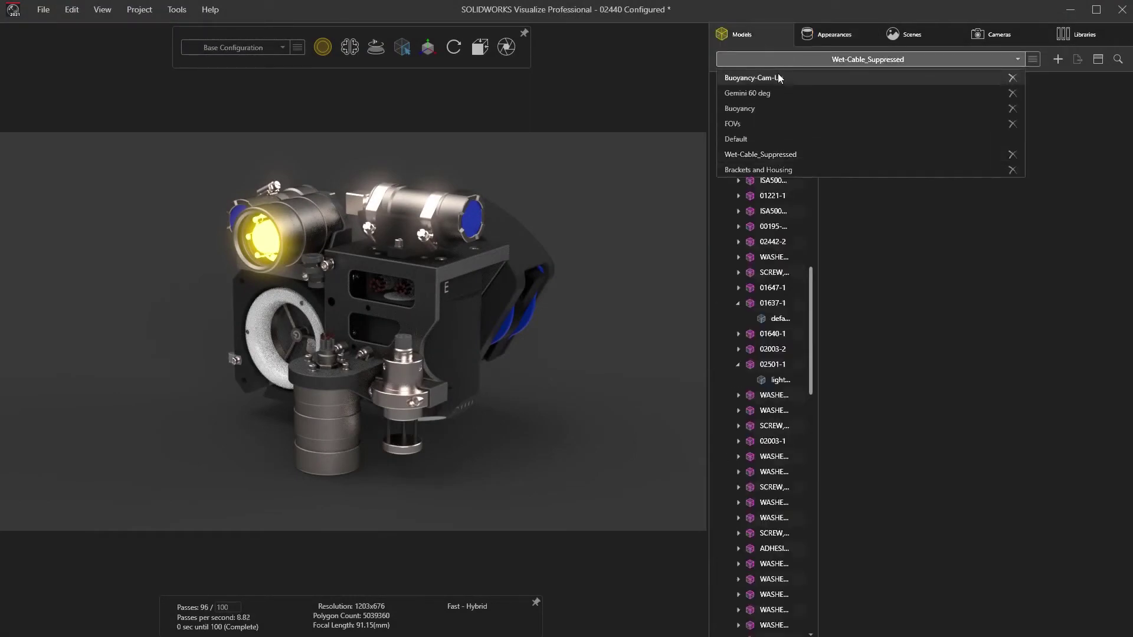
left_click(814, 169)
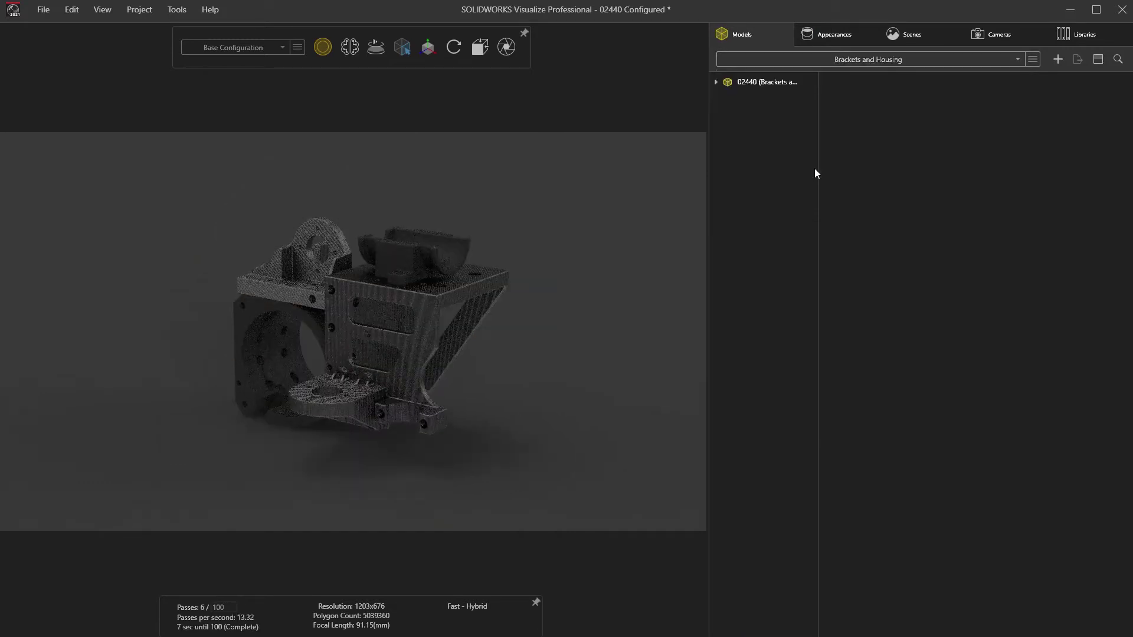
left_click_drag(639, 323, 301, 331)
left_click_drag(510, 378, 594, 292)
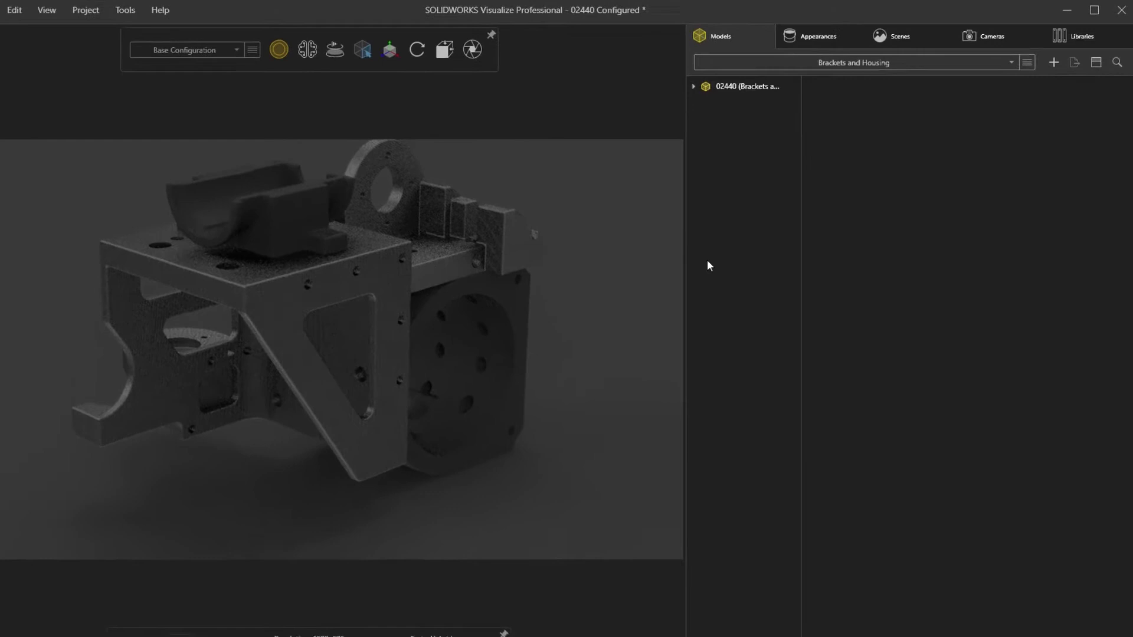
Add a cut plane, slide it into the model, and fill its cut faces with bright green caps.
left_click(1049, 67)
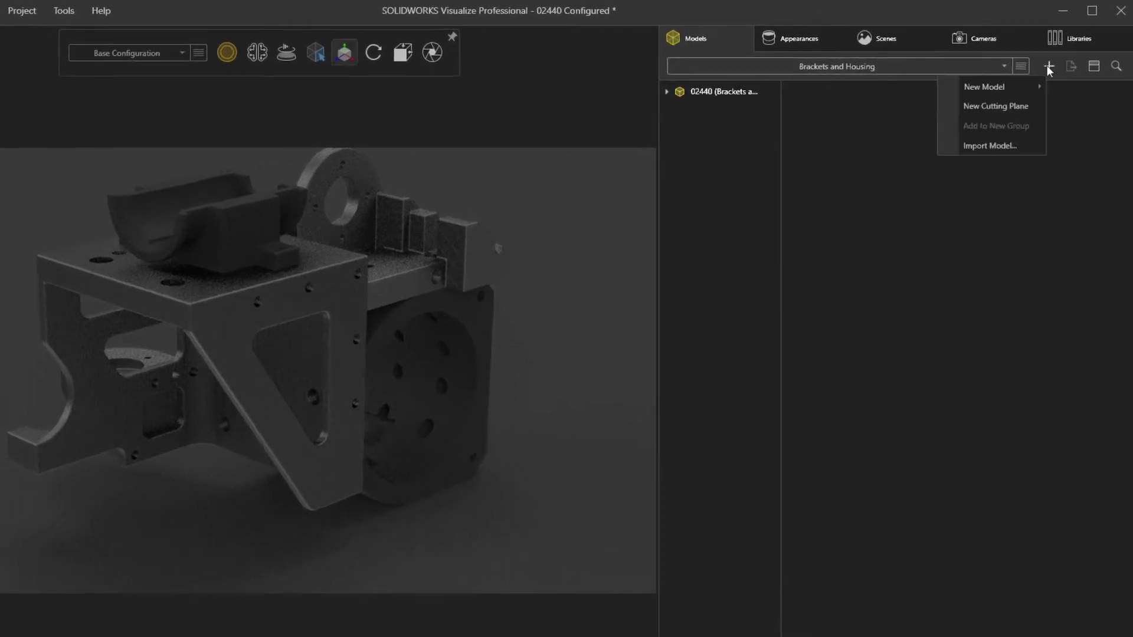
left_click(988, 113)
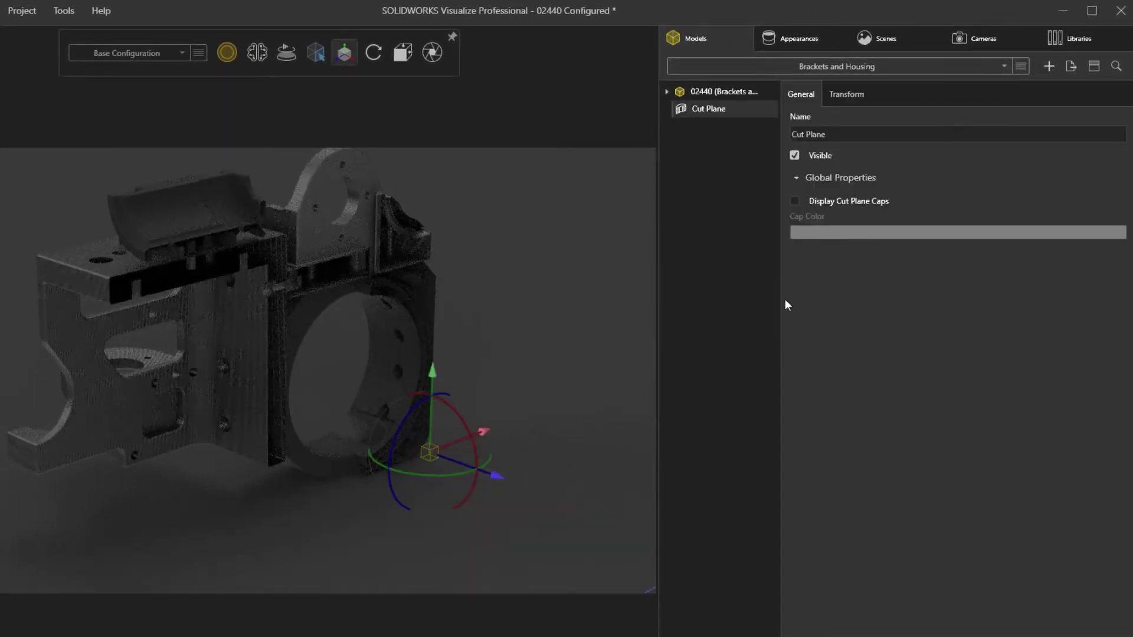
left_click_drag(499, 477, 522, 490)
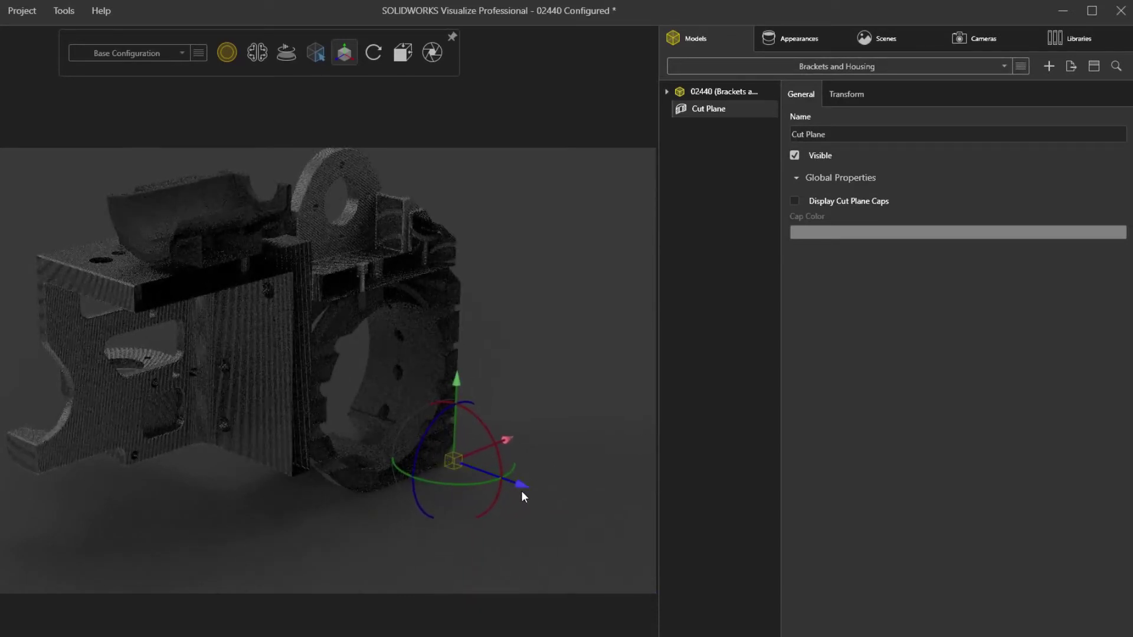
left_click(794, 201)
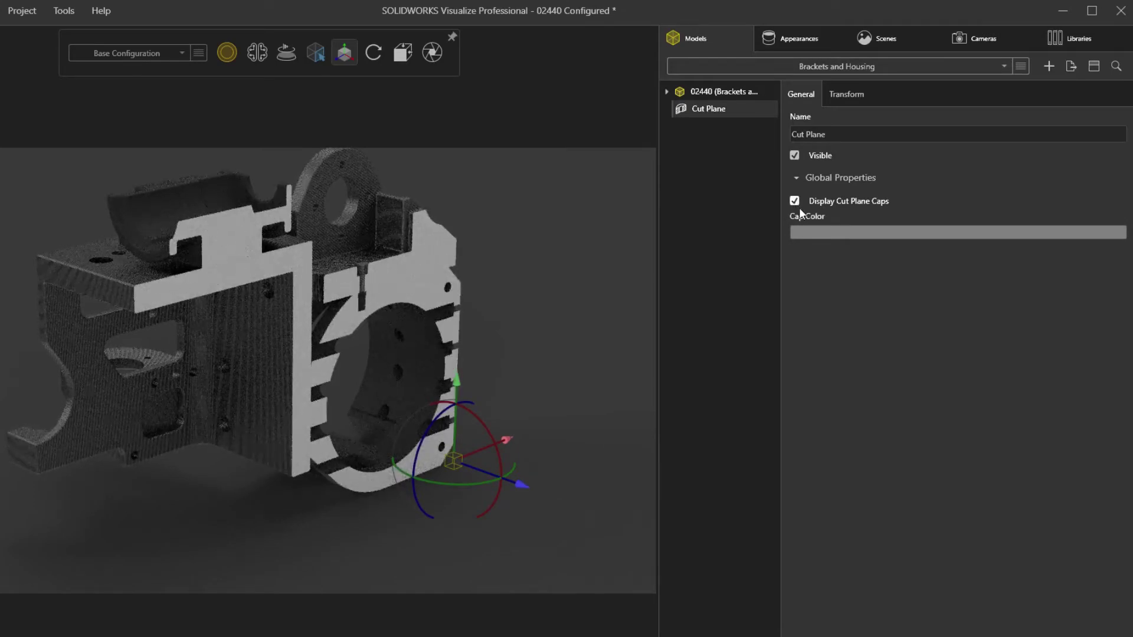
left_click(819, 233)
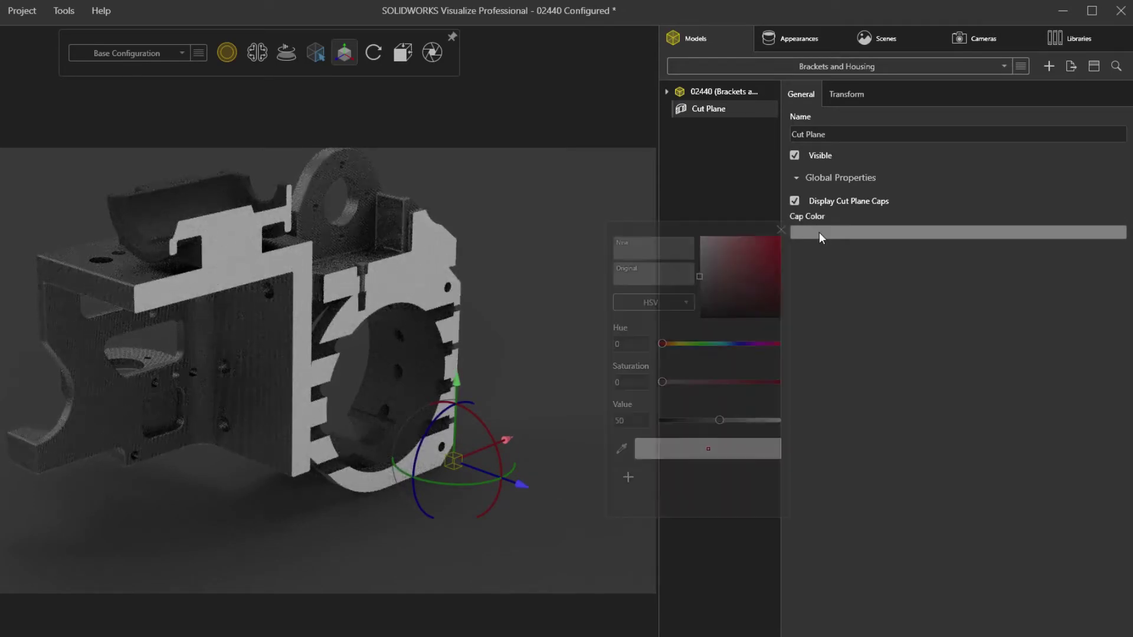
left_click(698, 344)
left_click_drag(750, 274, 776, 247)
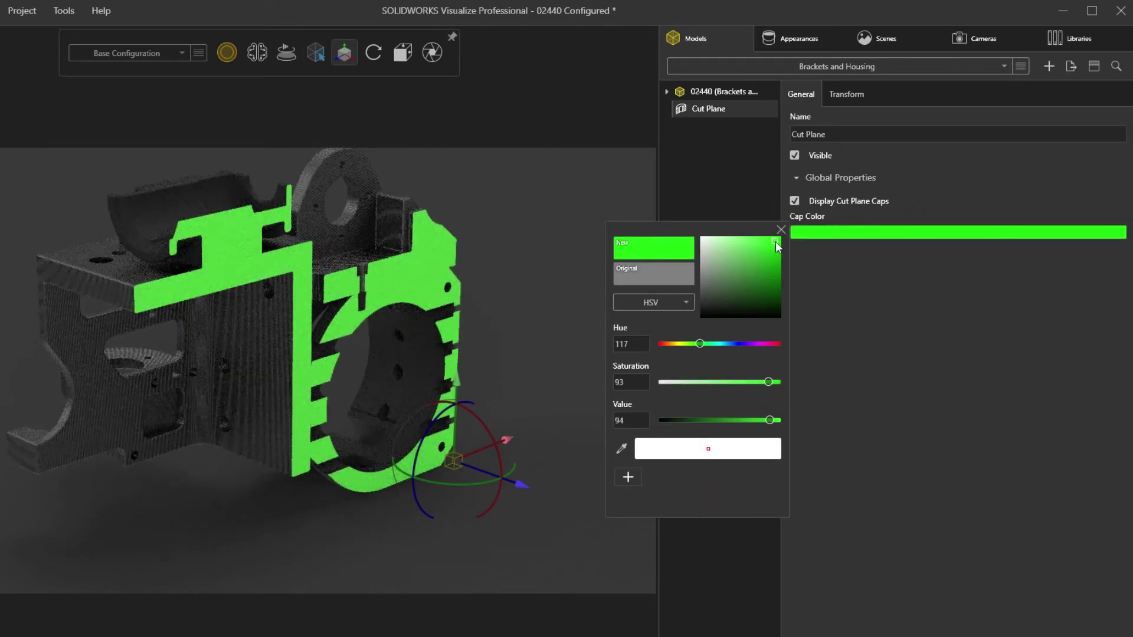
left_click(781, 230)
Add a second cut plane rotated 90 degrees about Y.
left_click(1049, 66)
left_click(968, 110)
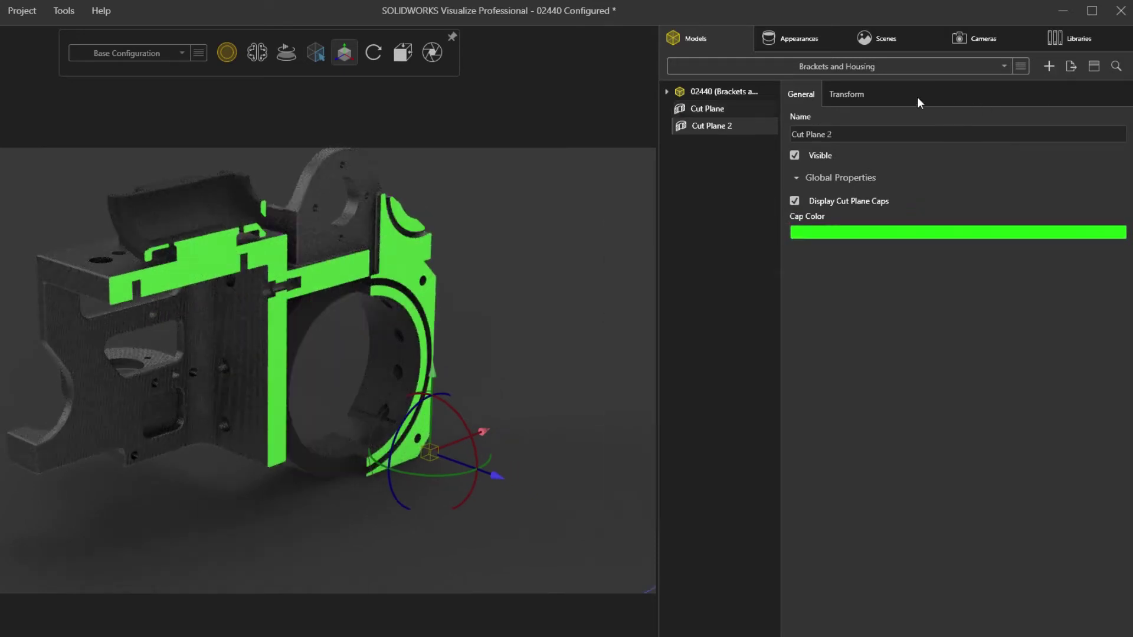
left_click(847, 94)
left_click(944, 134)
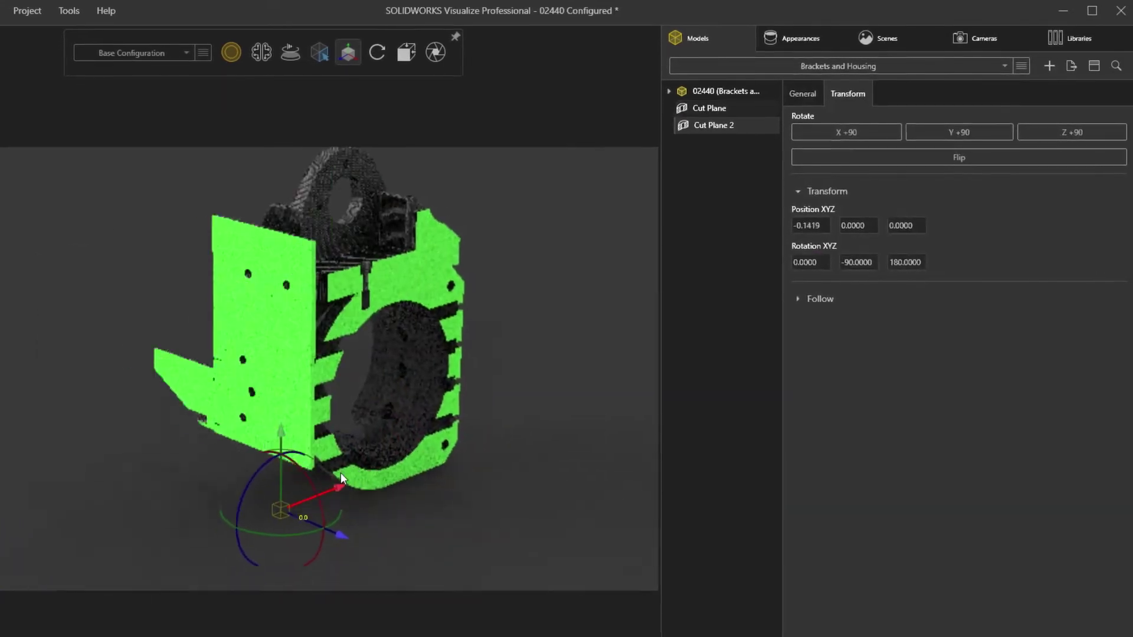
Hide the cut planes in a new Cut Plane 2 Visibility configuration and return to the base configuration.
right_click(711, 108)
mouse_move(834, 301)
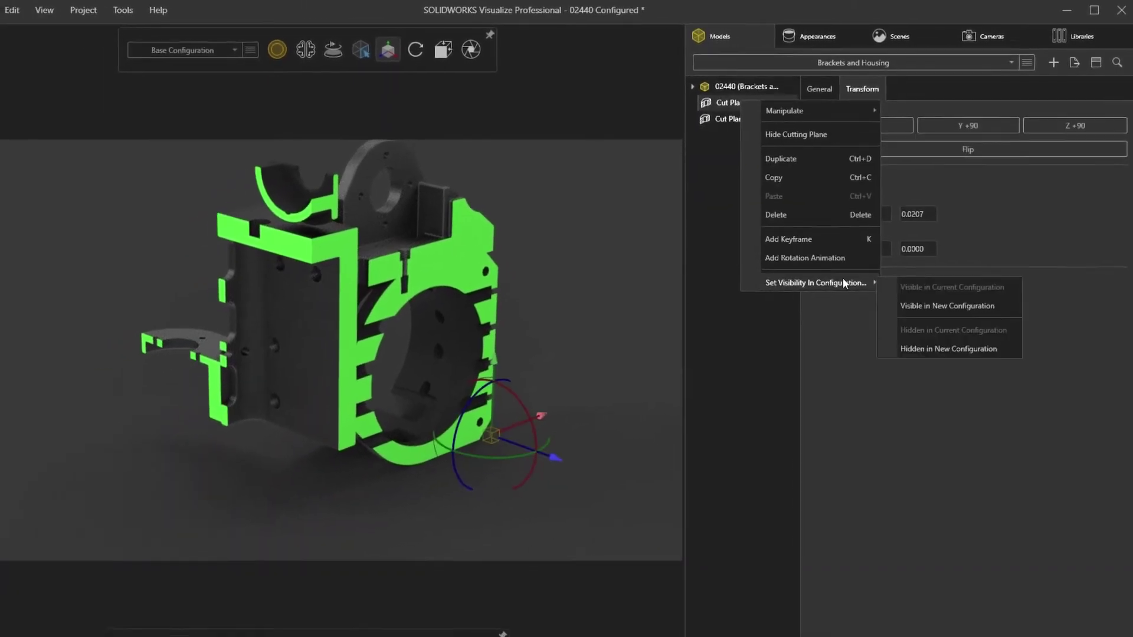
left_click(958, 366)
right_click(741, 116)
left_click(834, 267)
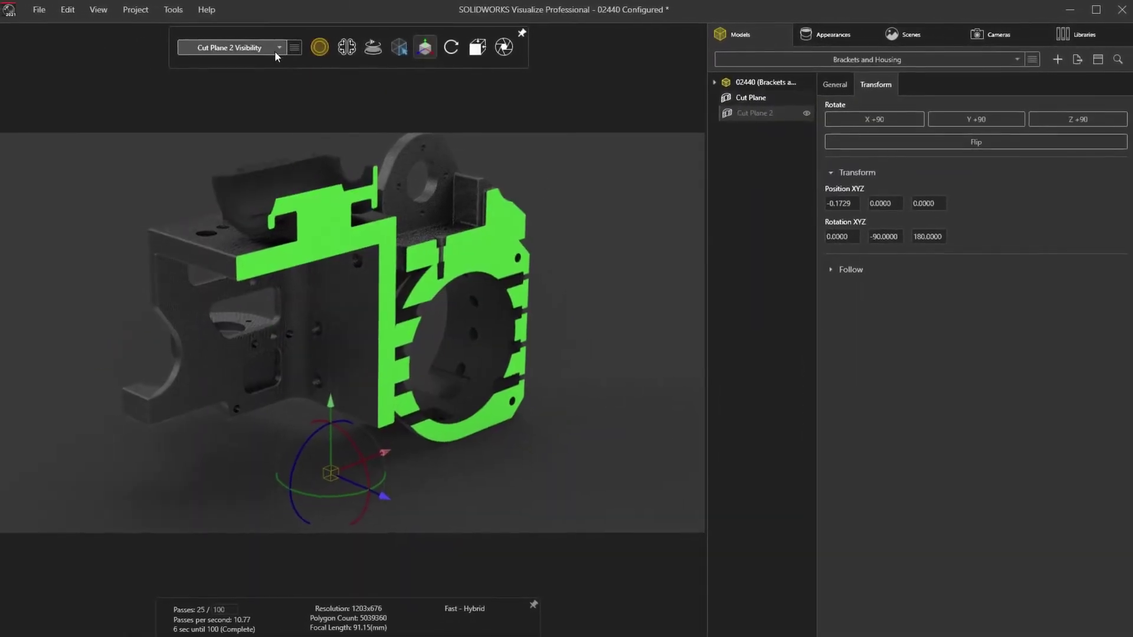
left_click(241, 53)
left_click(234, 67)
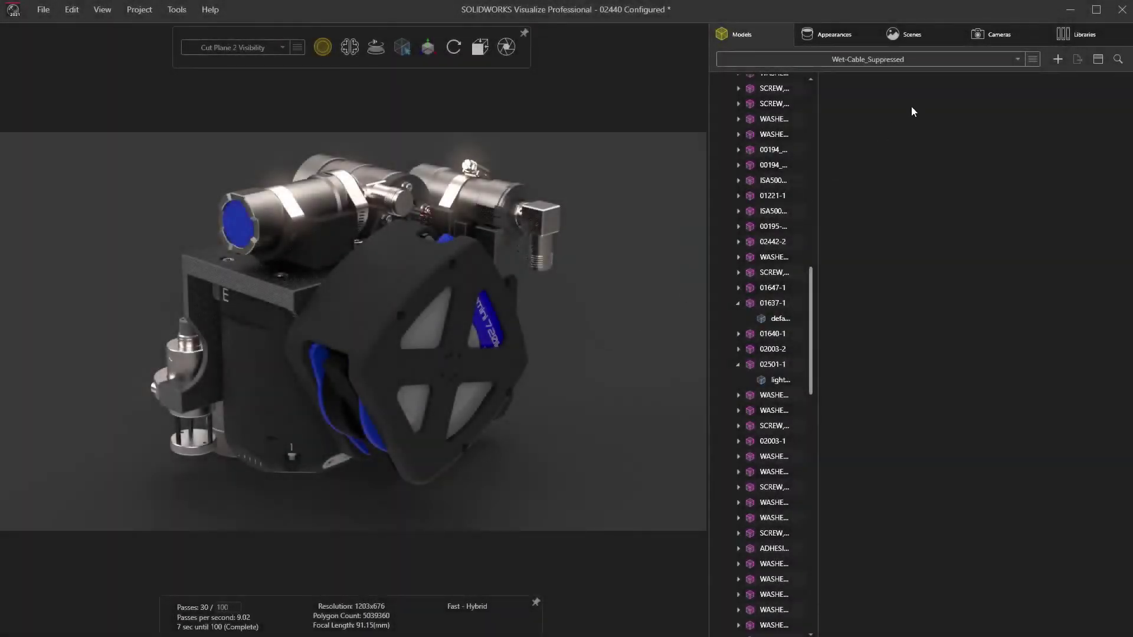
Duplicate Default Camera and make Default Camera 2 the active view.
left_click(982, 35)
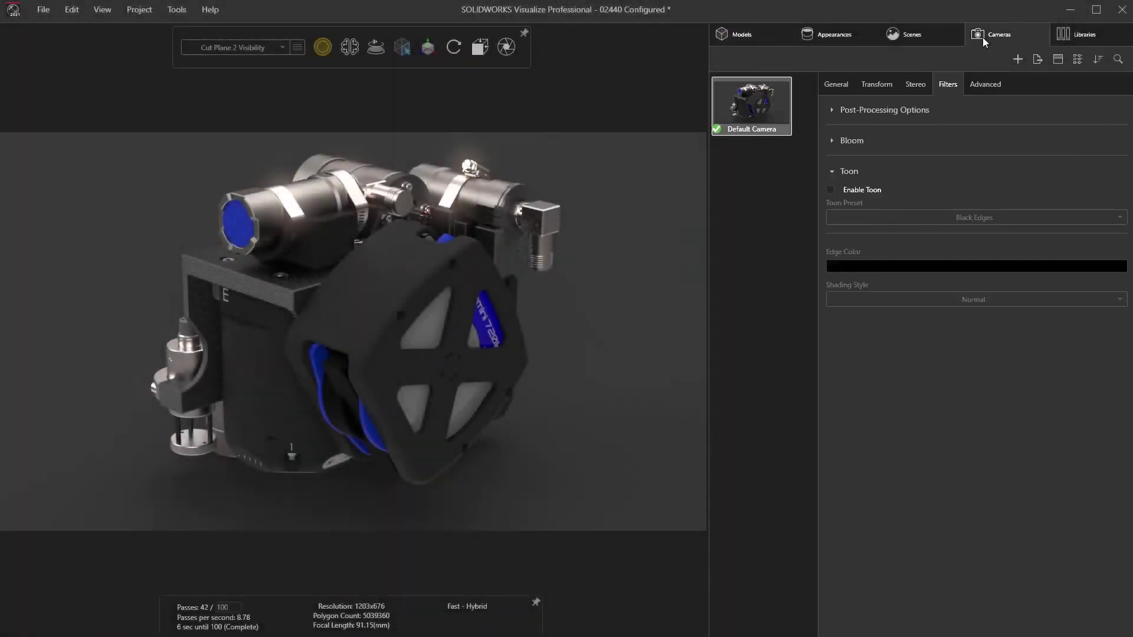
right_click(753, 102)
left_click(784, 151)
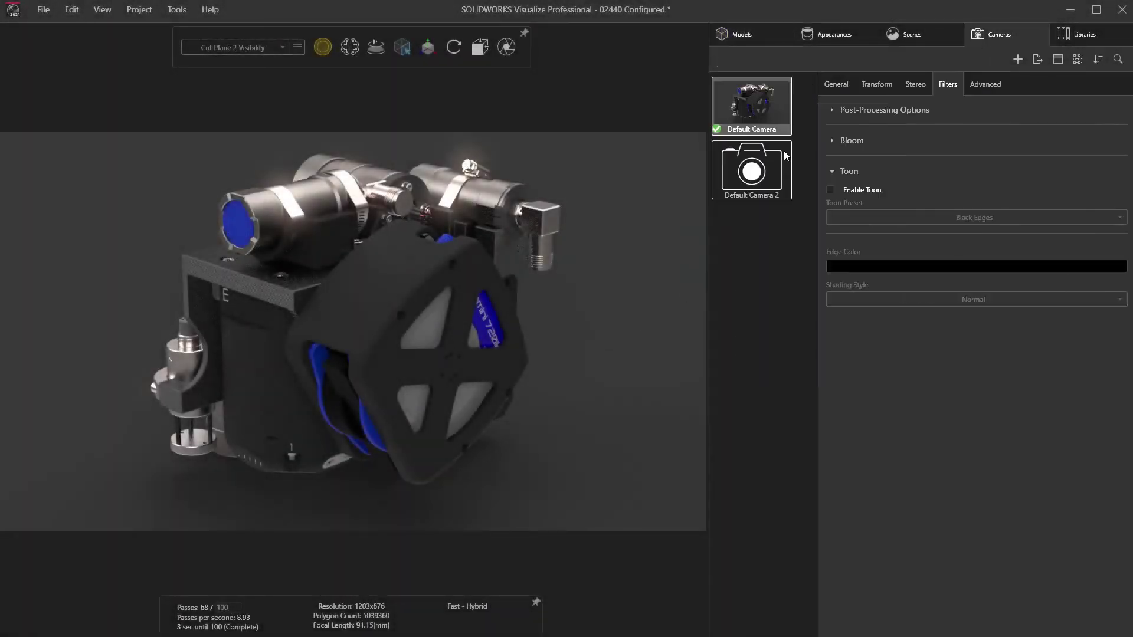
left_click(770, 167)
double_click(770, 170)
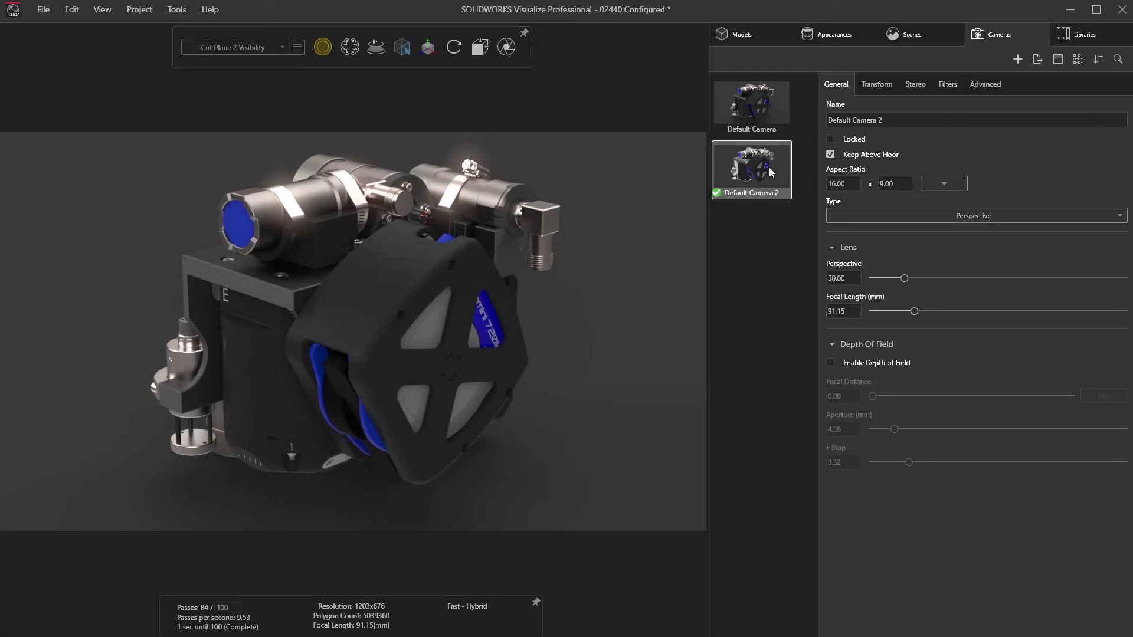
Enable the Toon filter with Toon Shaded shading and the Ambient Occlusion preset.
left_click(946, 85)
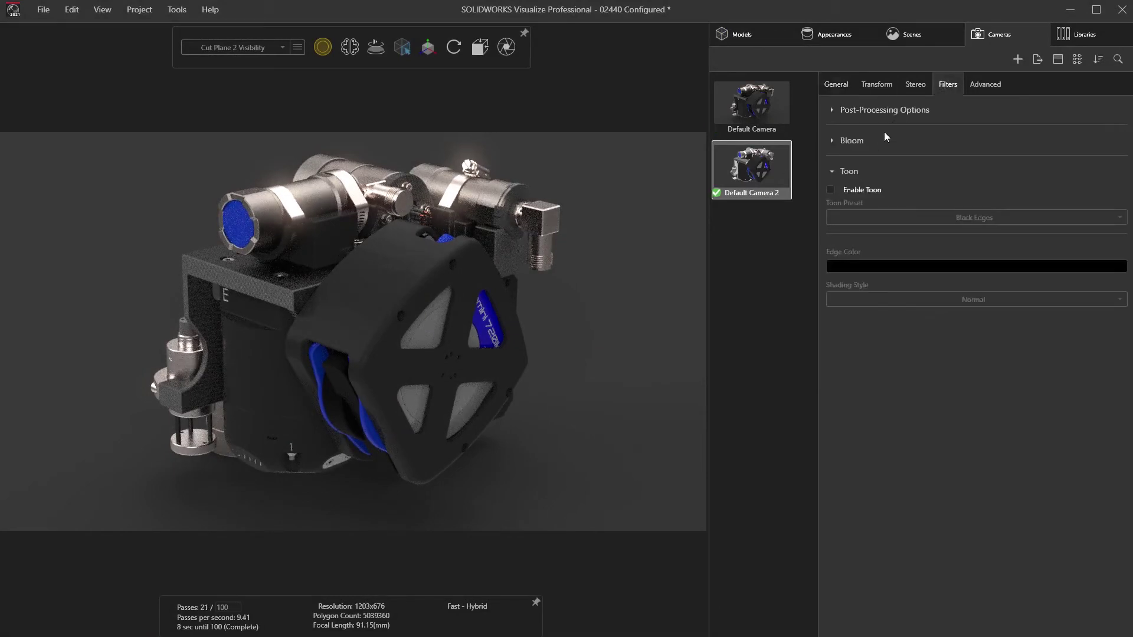
left_click(830, 190)
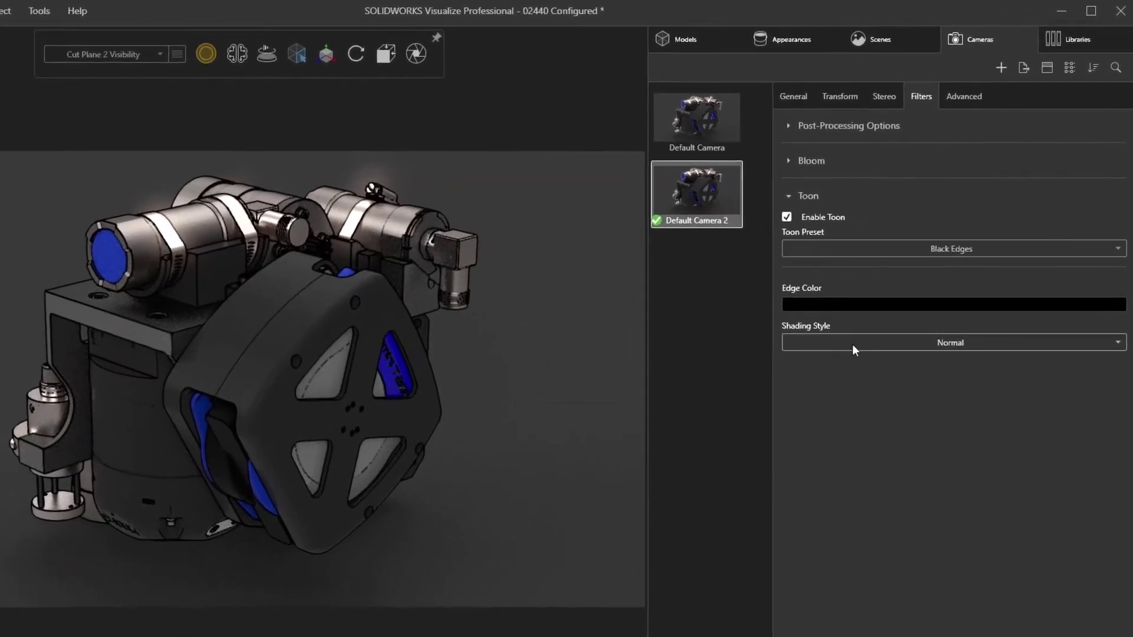
left_click(852, 346)
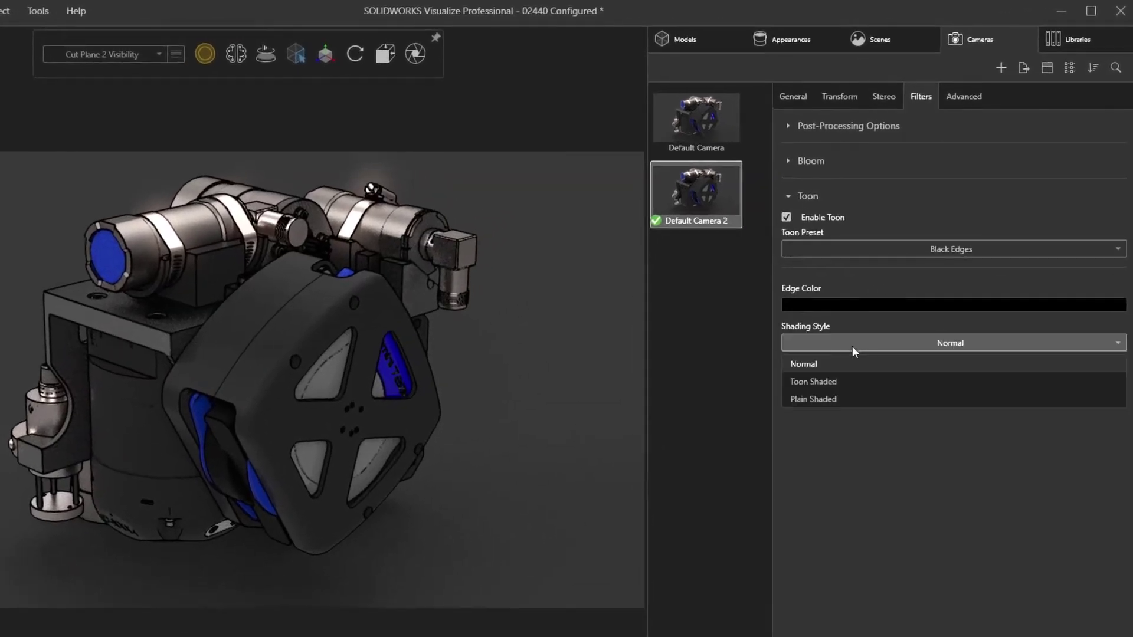
left_click(849, 384)
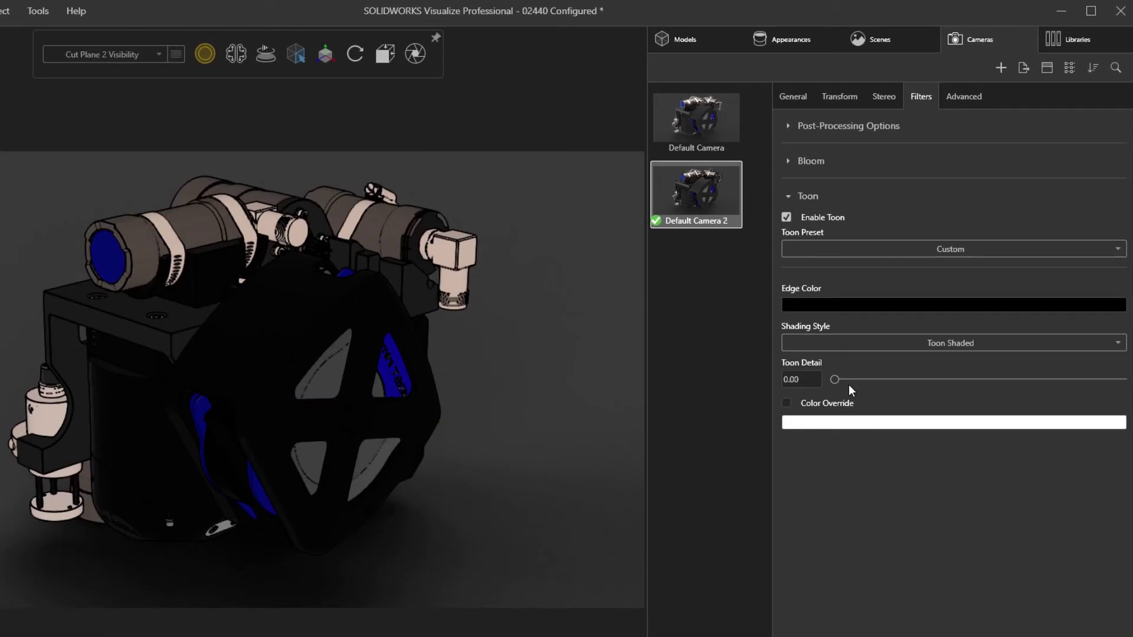
left_click(941, 251)
left_click(891, 288)
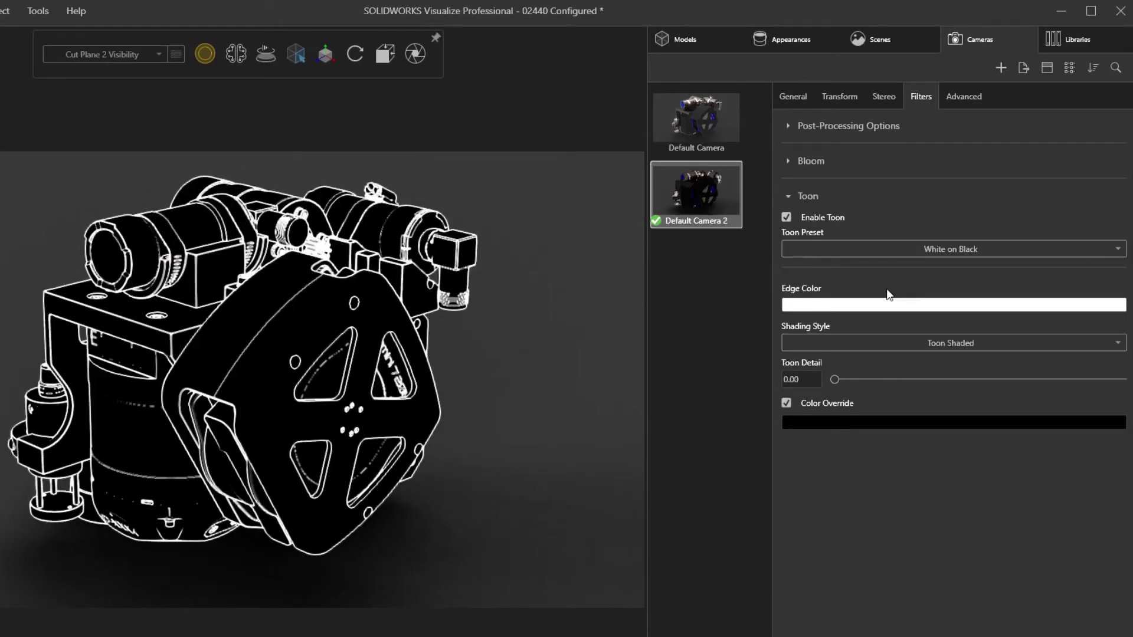
left_click(901, 249)
left_click(869, 304)
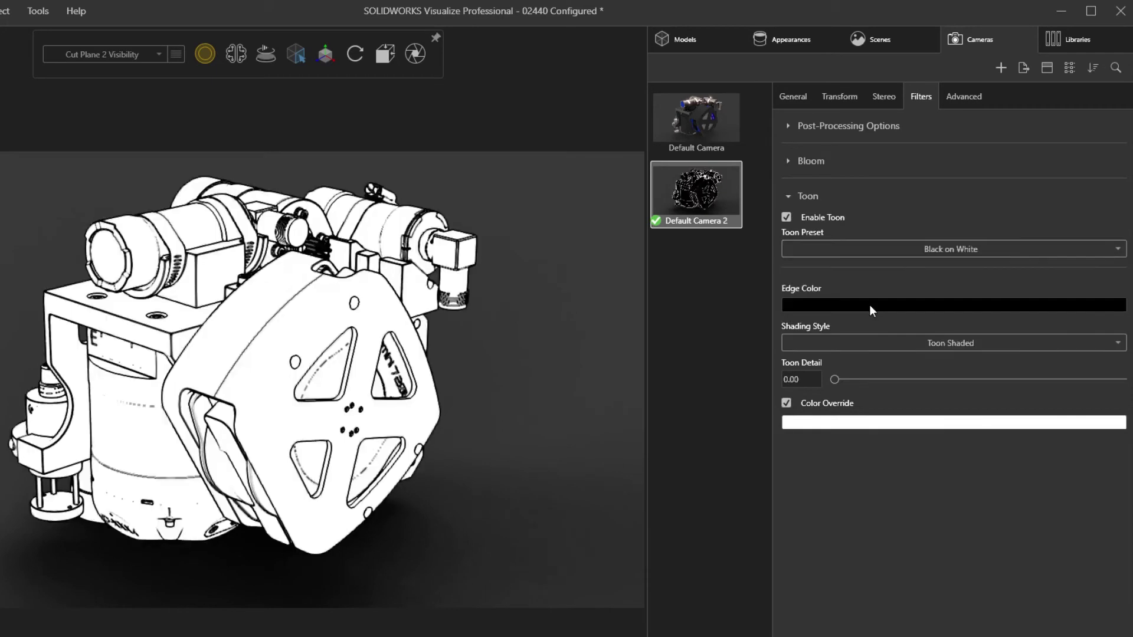
left_click(904, 250)
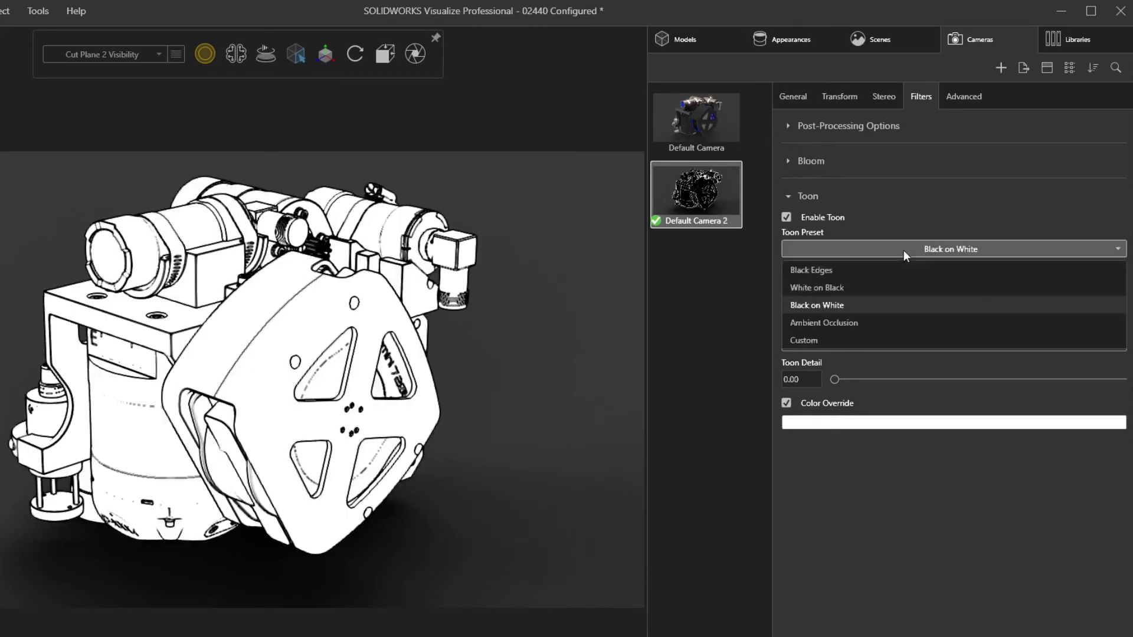
left_click(844, 323)
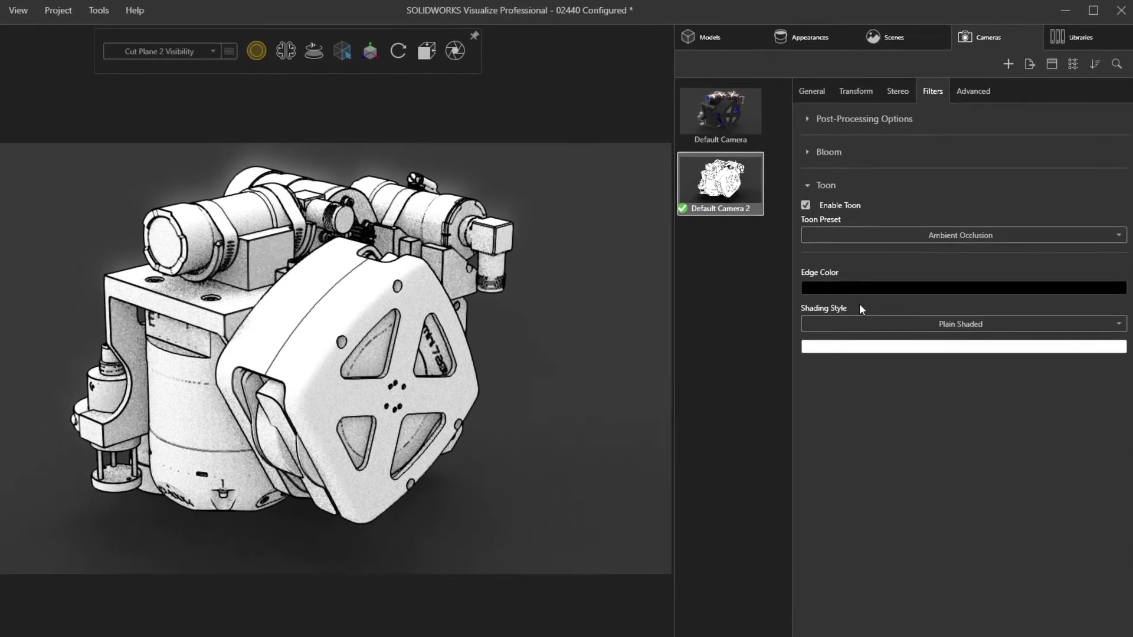
Set the toon edge colour to blue, then reactivate the original Default Camera.
left_click(884, 270)
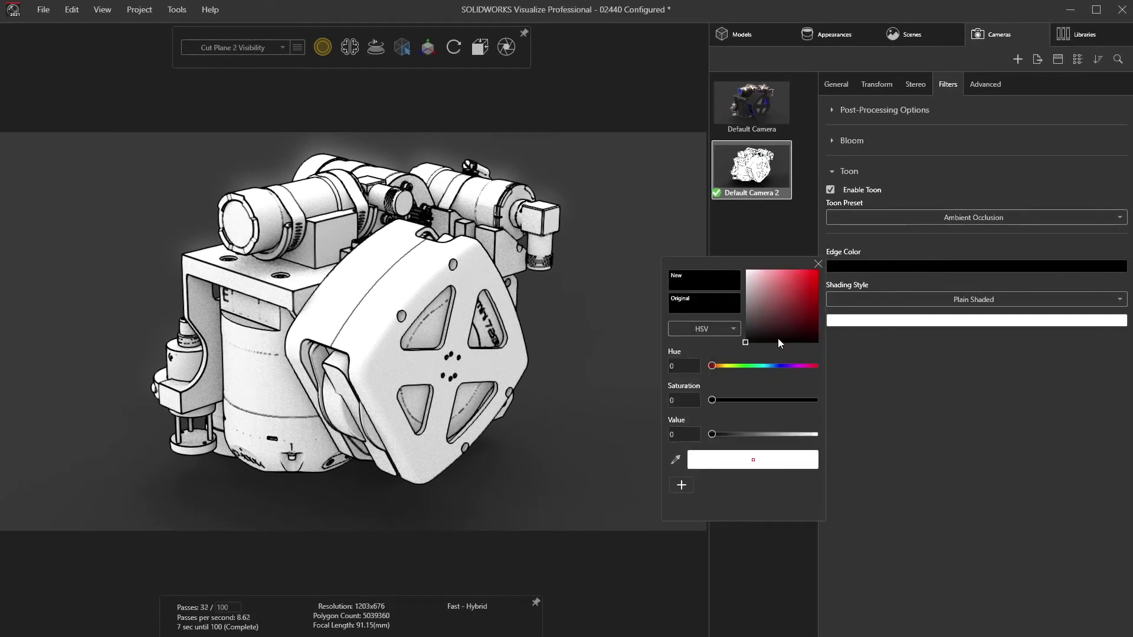
left_click(745, 371)
left_click_drag(749, 367, 782, 369)
left_click(817, 289)
left_click(818, 264)
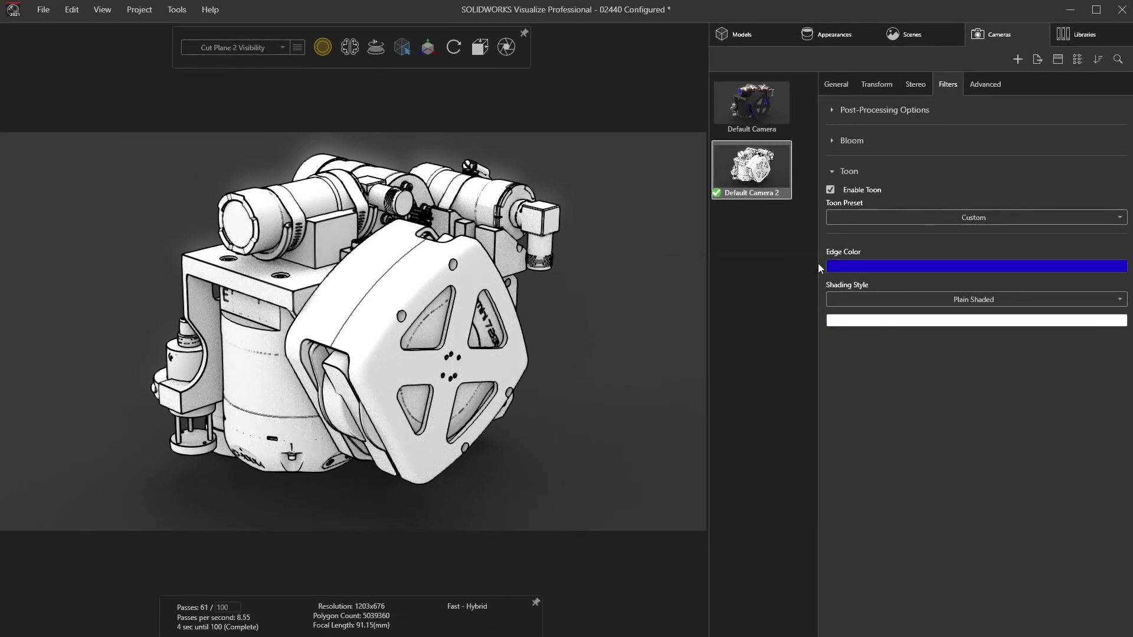
left_click_drag(498, 352, 537, 301)
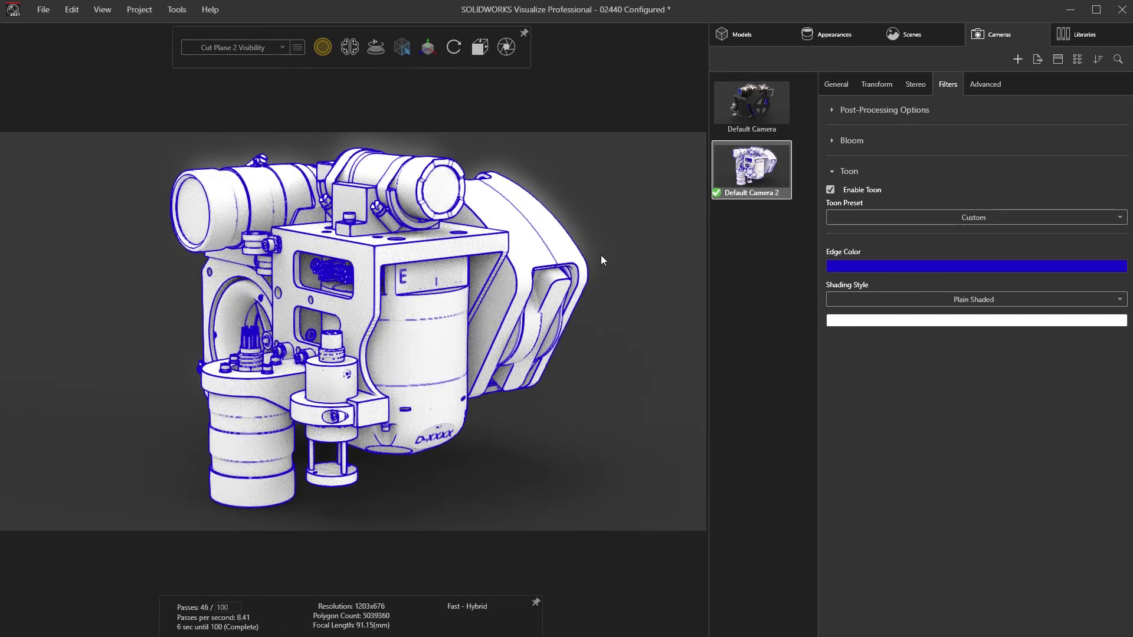
left_click(736, 118)
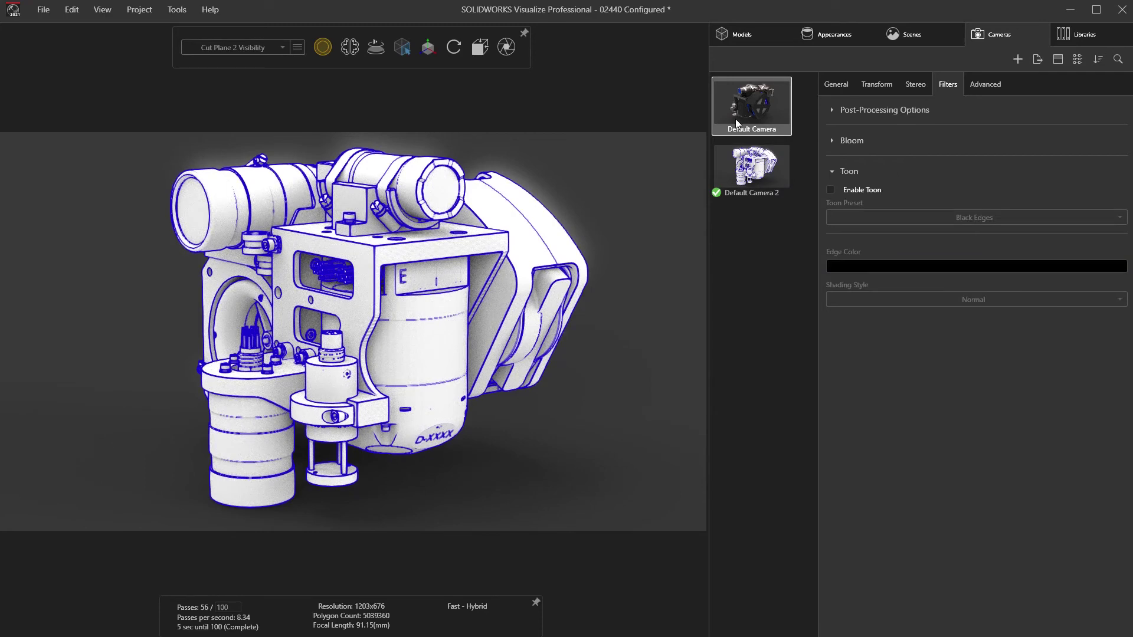
double_click(735, 119)
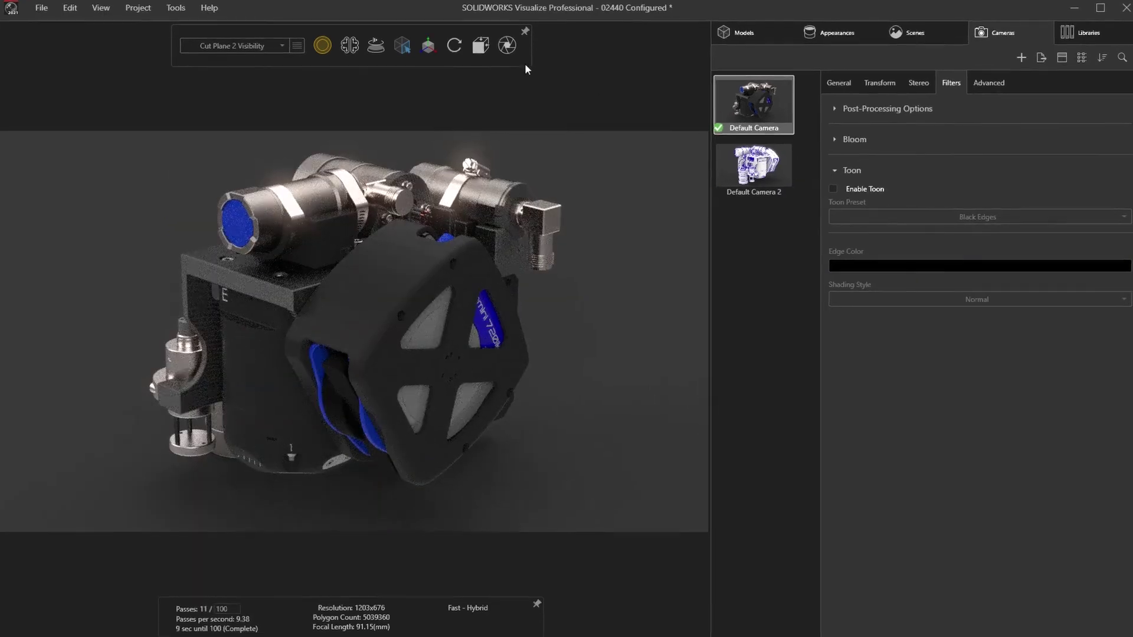
Enable all render layers, Beauty through Albedo, and start the 1920x1080 TIFF render.
left_click(507, 45)
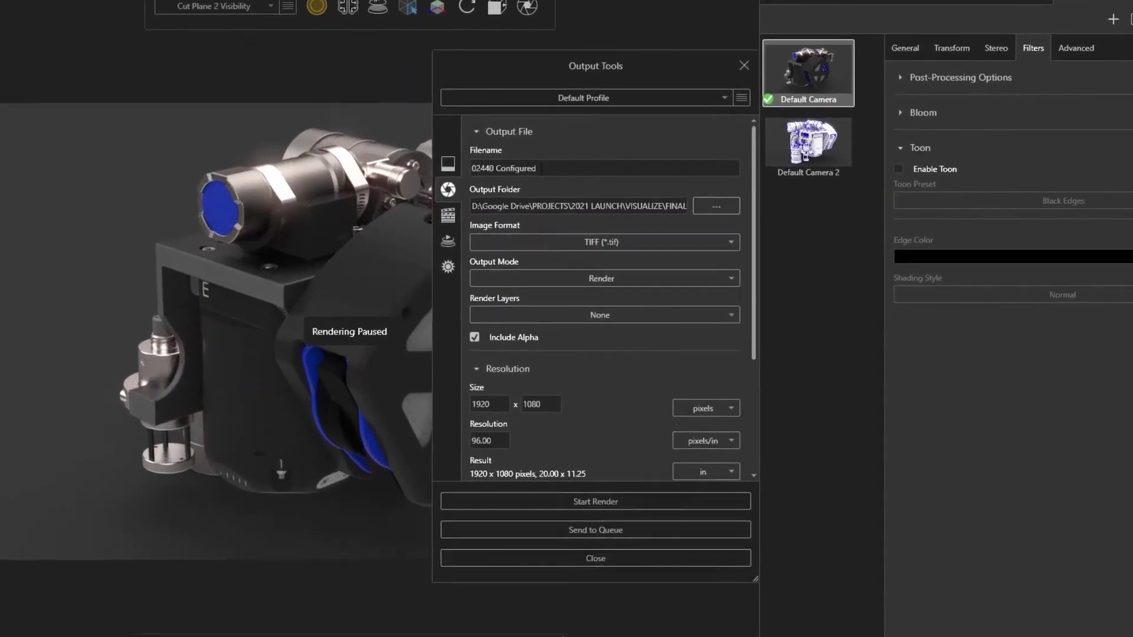
left_click(538, 314)
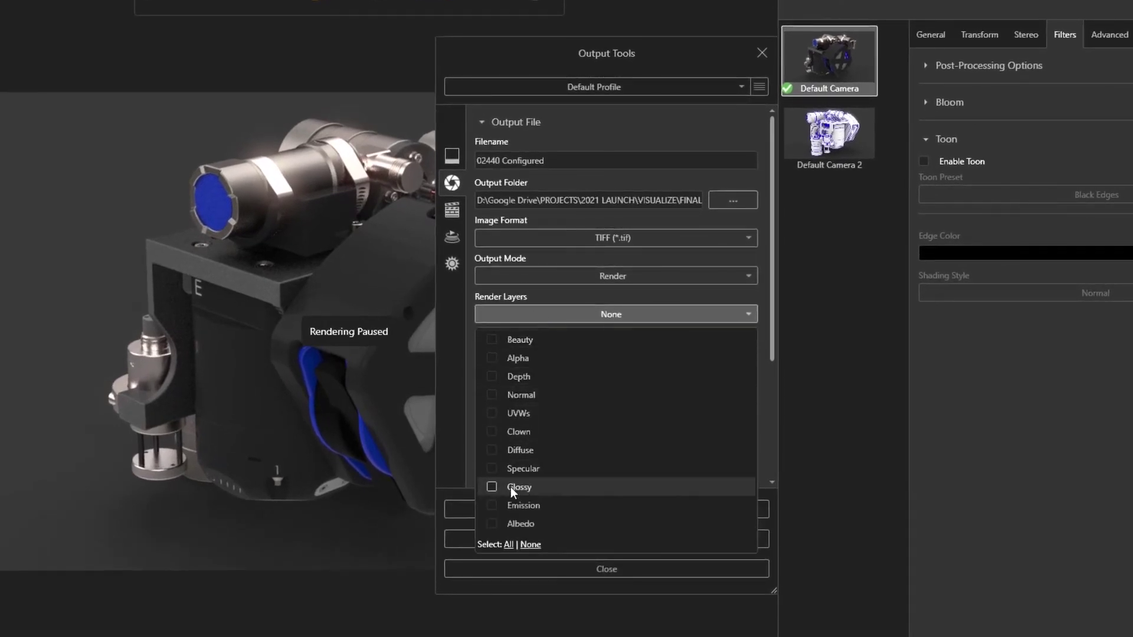
left_click(508, 545)
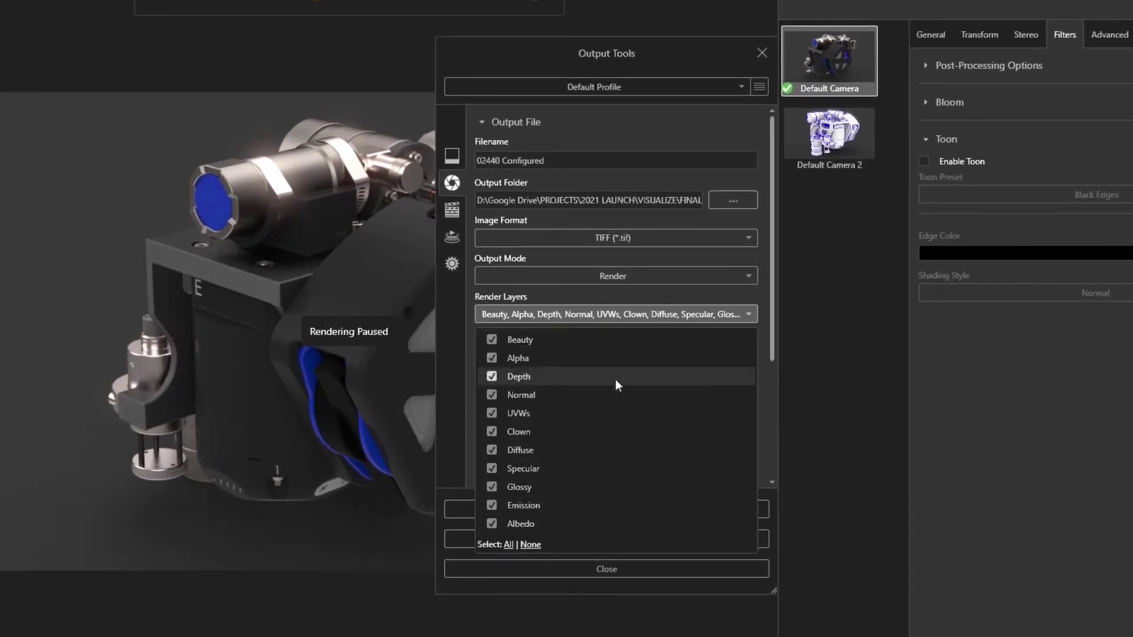
left_click(642, 291)
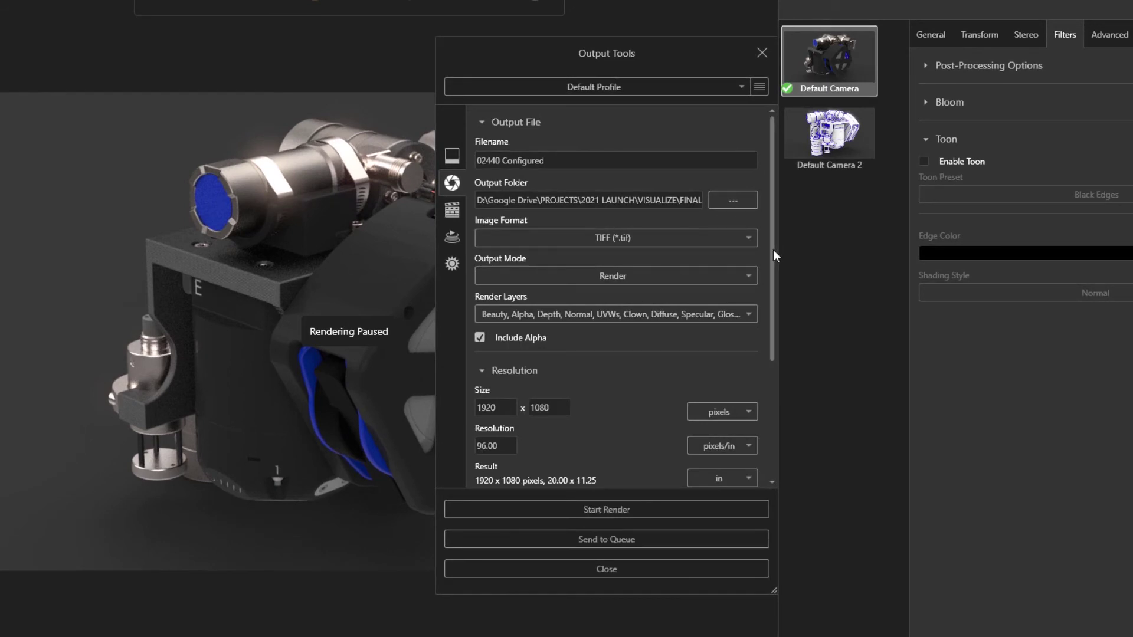
scroll(773, 250, "down", 5)
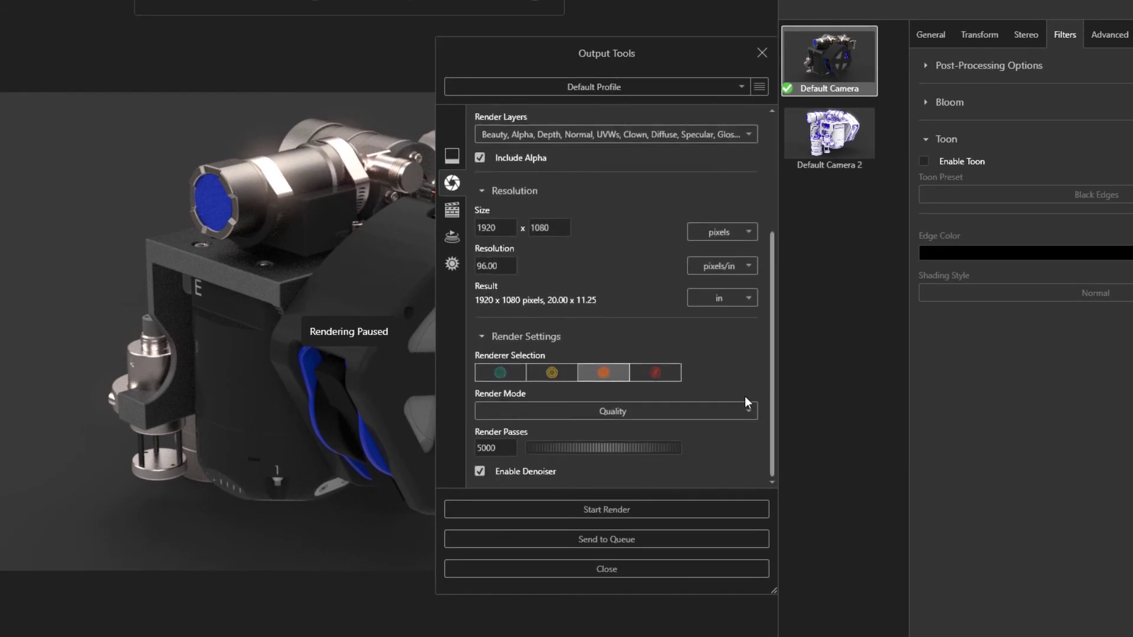
left_click(616, 509)
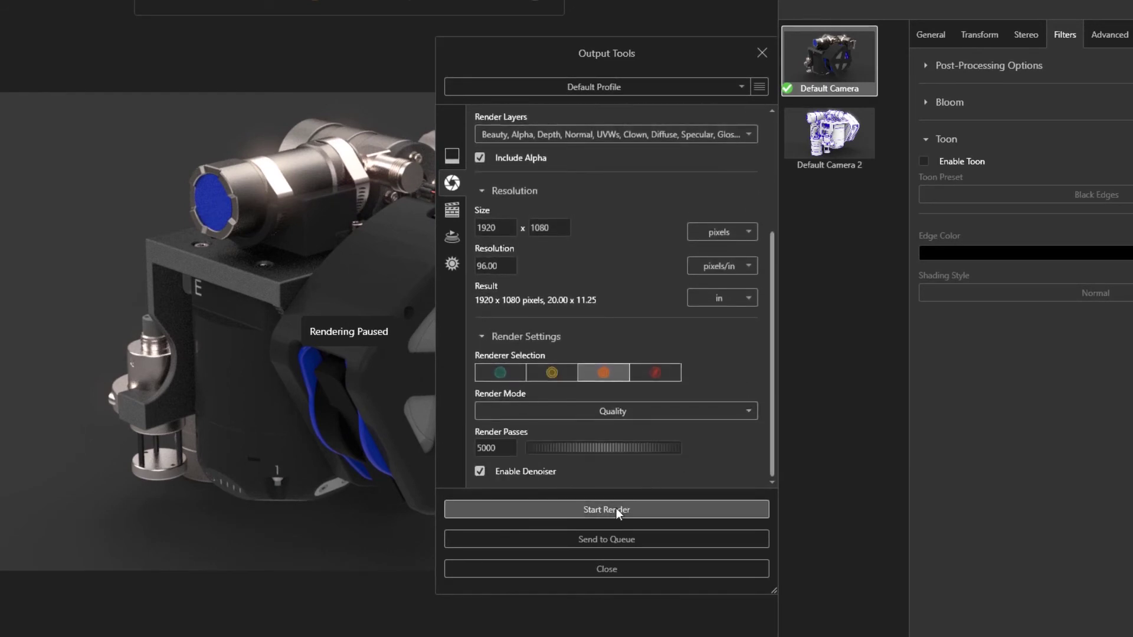